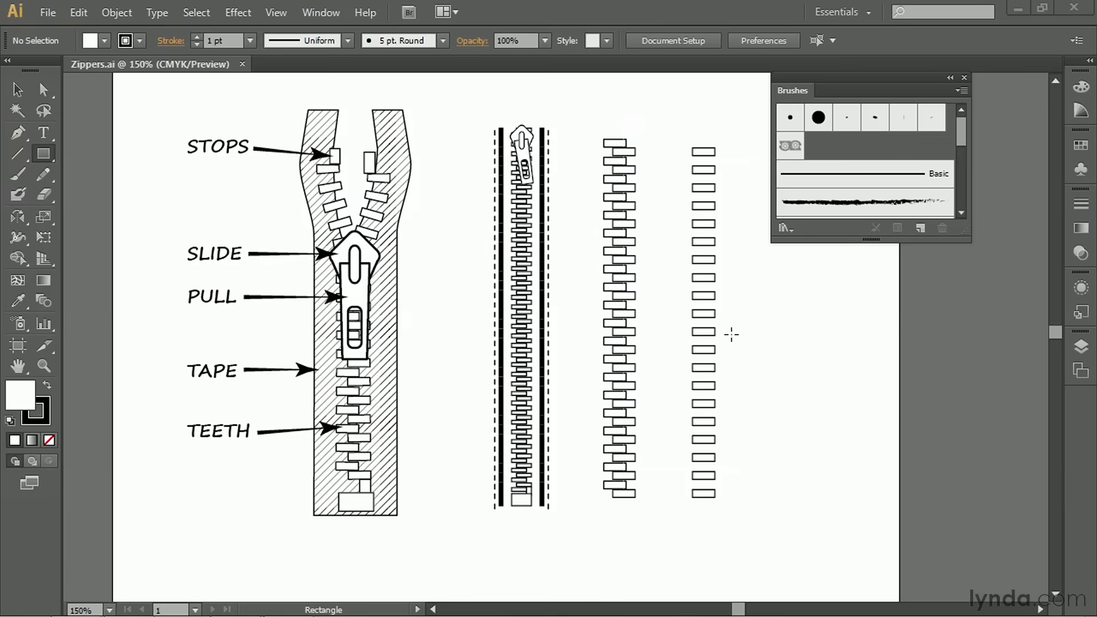
Draw a straight vertical Pen path beside the diagram and stroke it with the zipper pattern brush
left_click(17, 132)
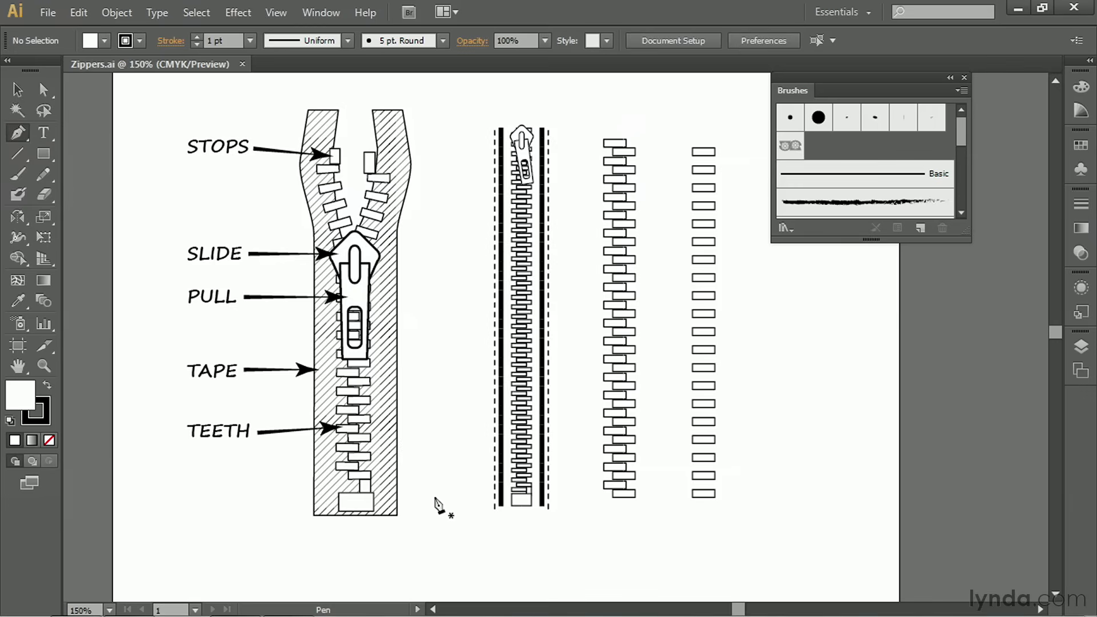
left_click(446, 502)
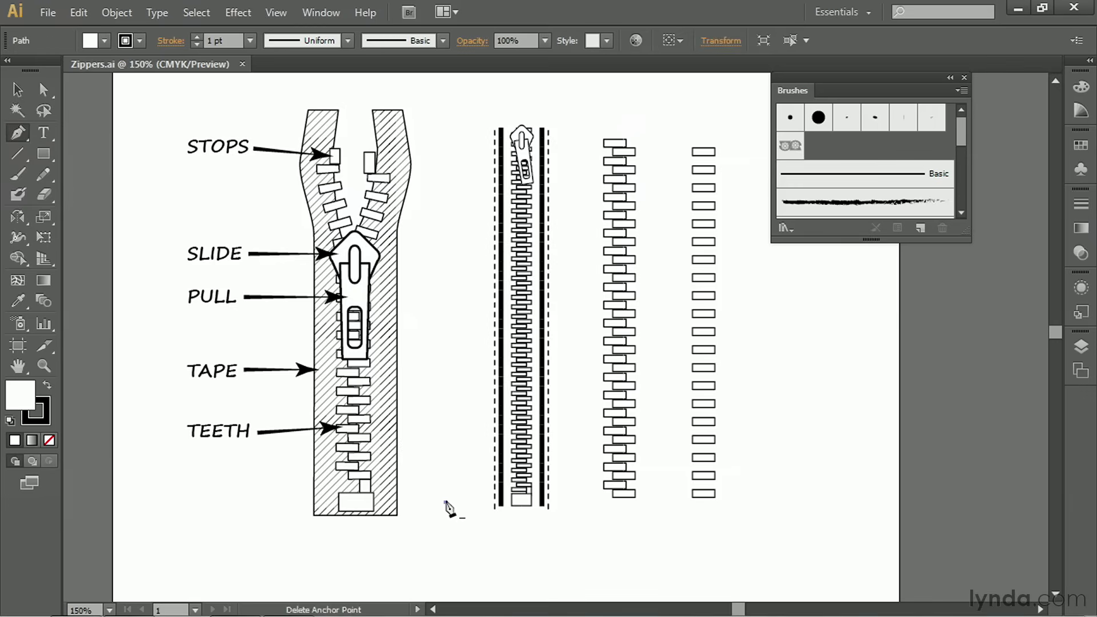
left_click(455, 131, "shift")
left_click_drag(962, 143, 962, 216)
left_click(860, 148)
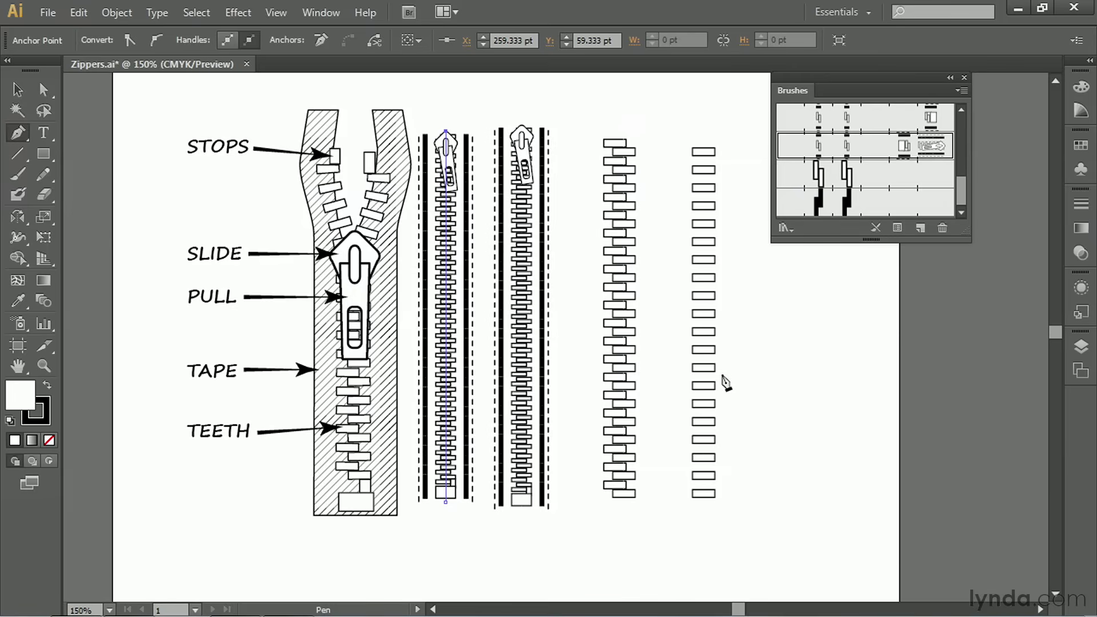
Hide the 'parts of a zipper' layer, show the Jacket layer, and zoom in on the jacket
key("v")
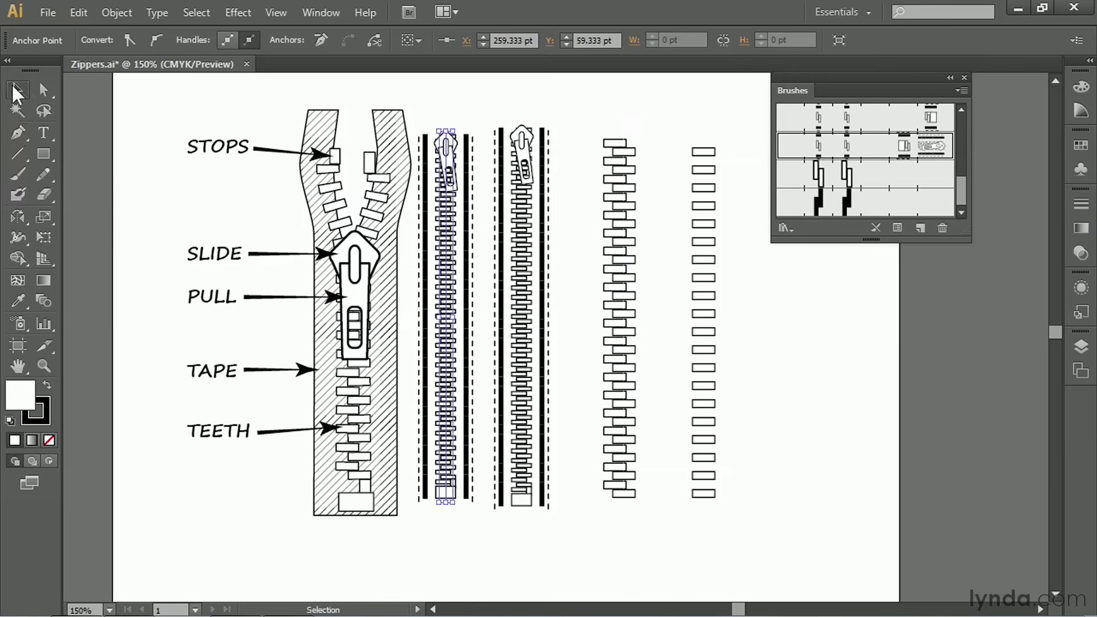
left_click(1082, 347)
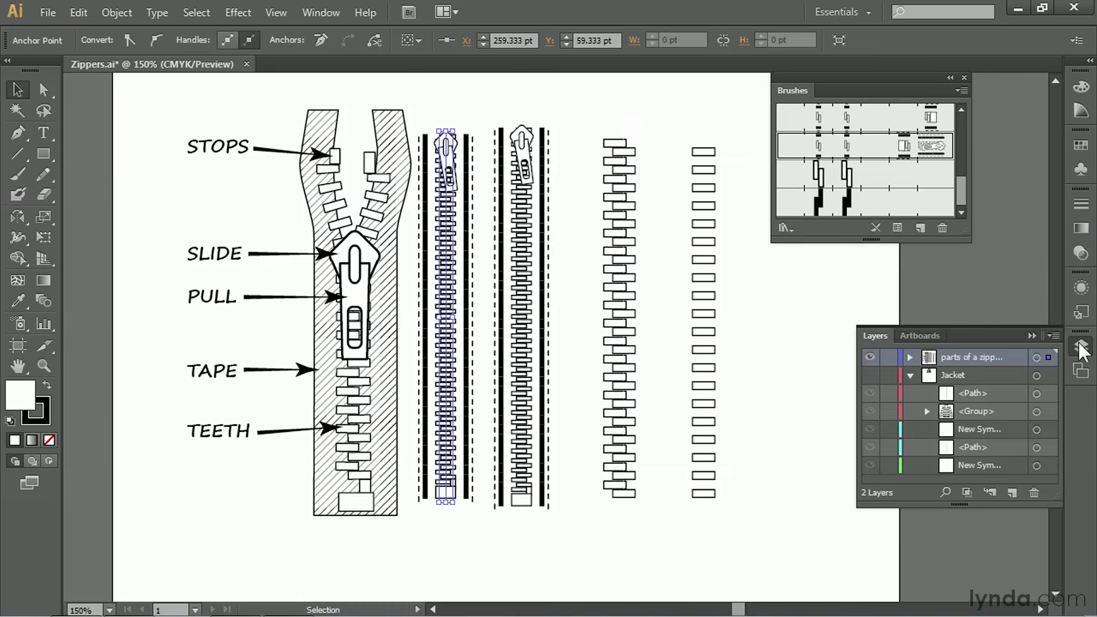
left_click(870, 357)
key("ctrl+y")
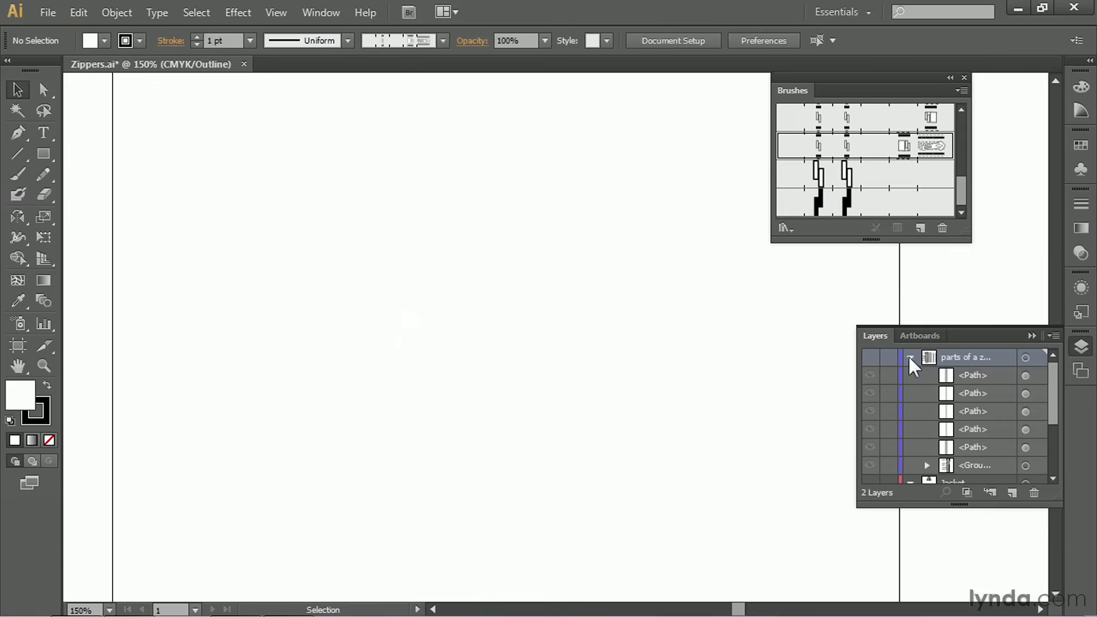
left_click(910, 375)
left_click(871, 375)
key("ctrl+y")
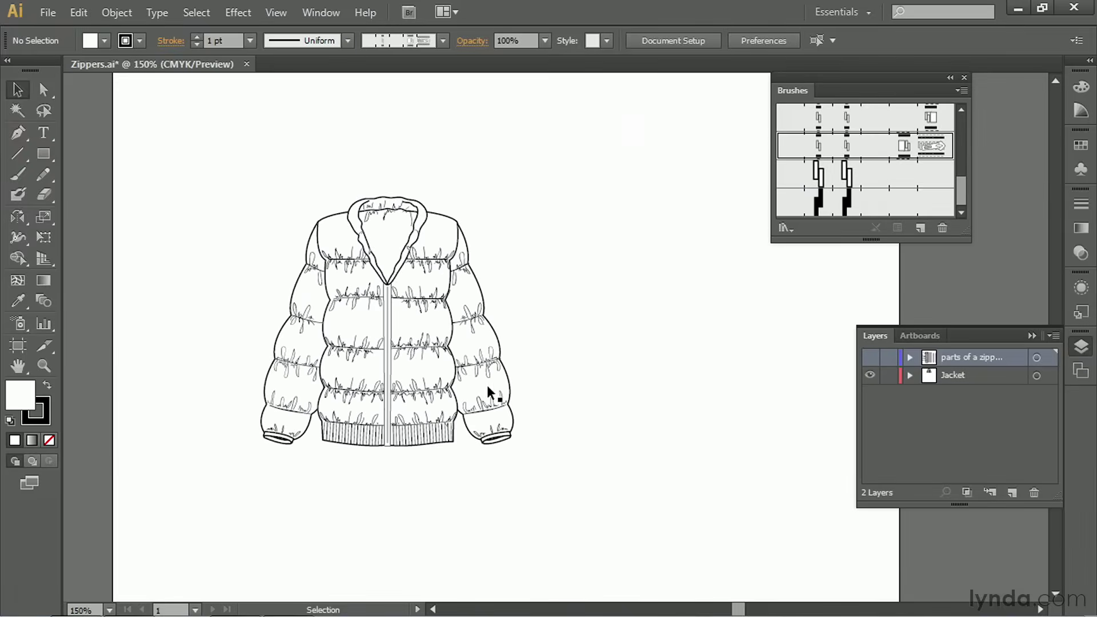
left_click(43, 369)
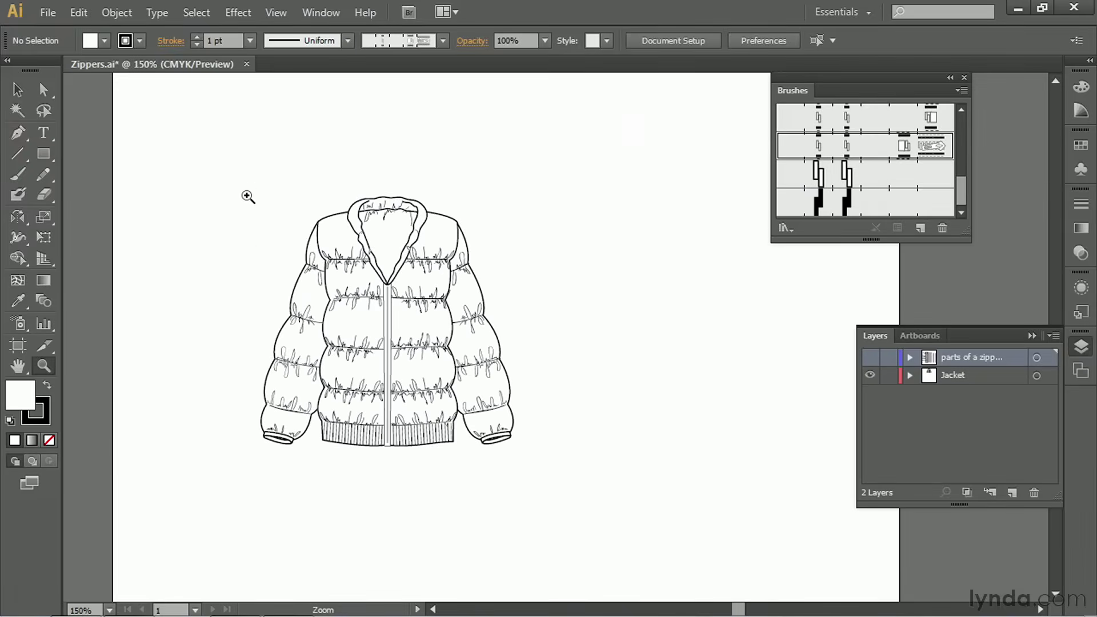
left_click_drag(246, 189, 571, 488)
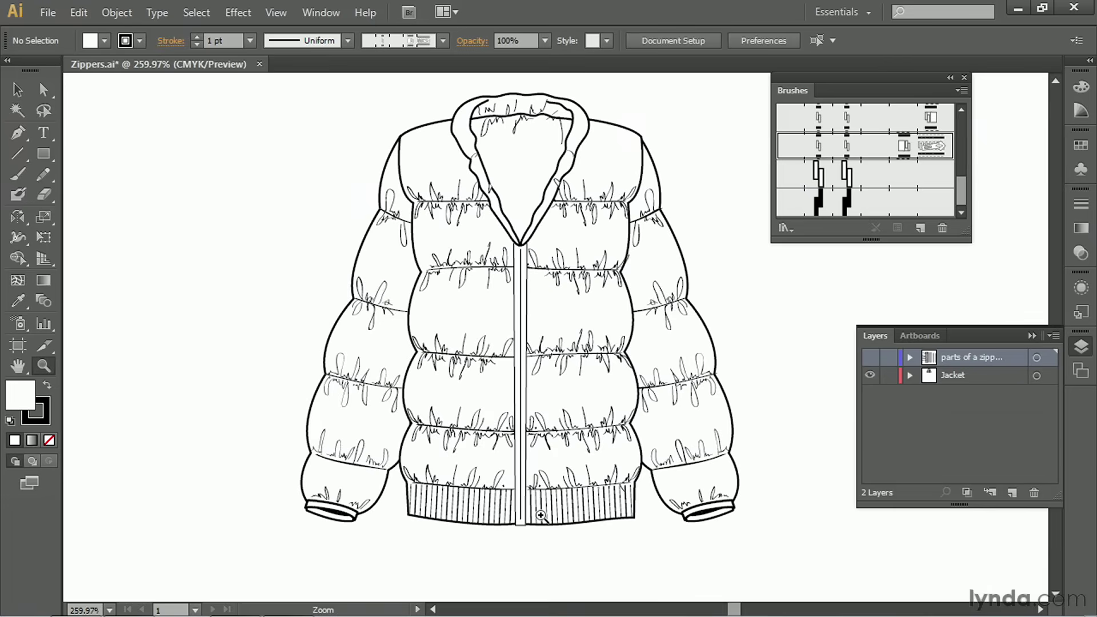
left_click_drag(729, 307, 549, 304)
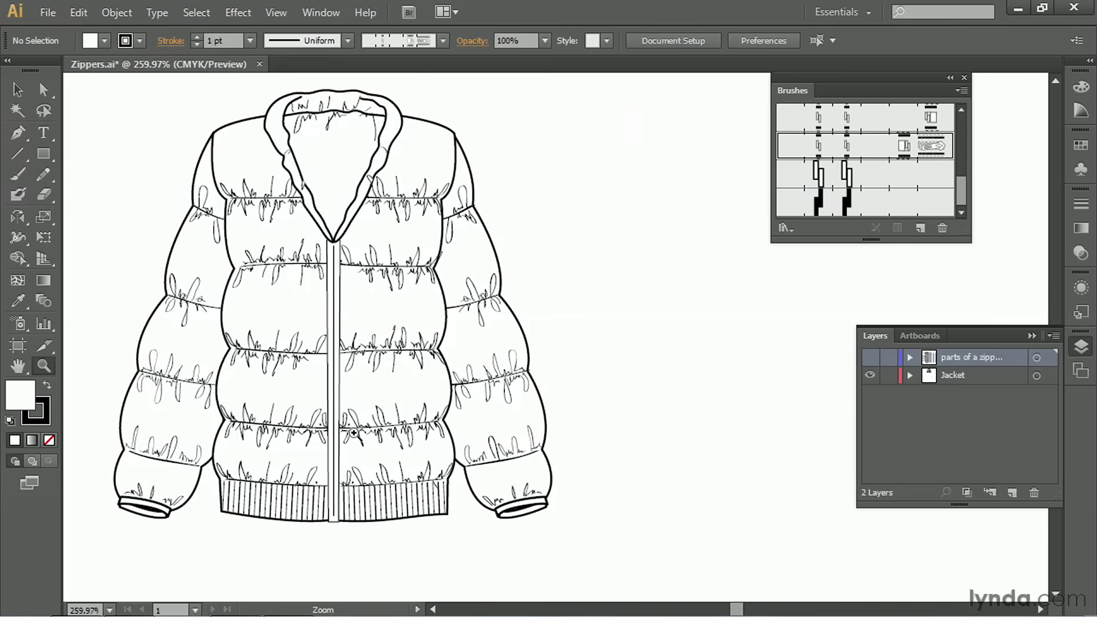
Create a 0.75 x 3 pt rectangle on the Jacket layer and zoom in on it
left_click(50, 153)
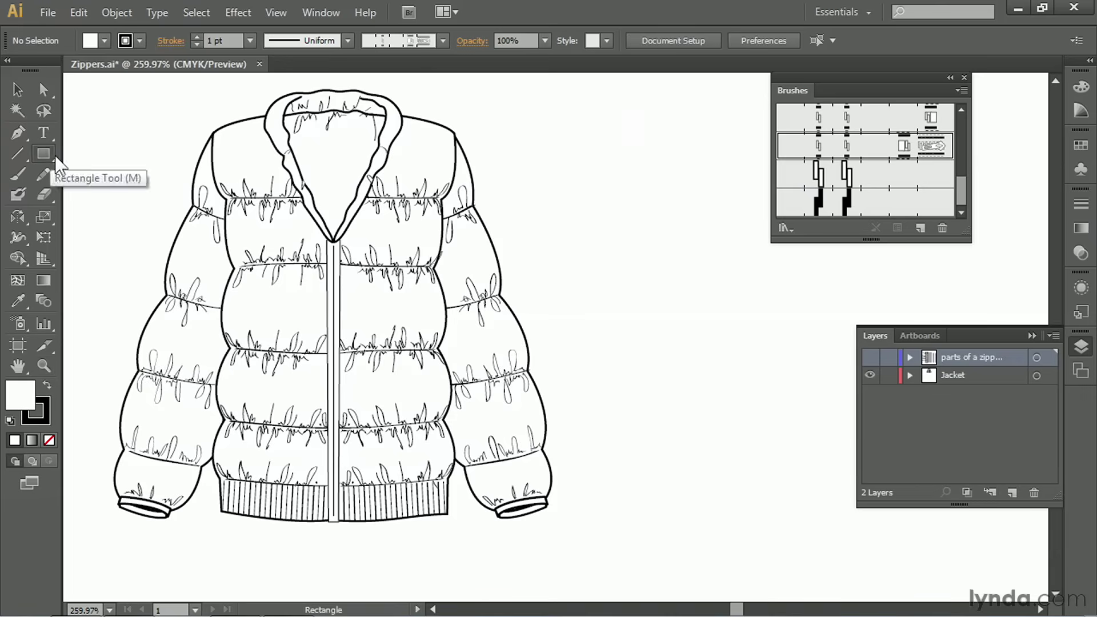
left_click(998, 374)
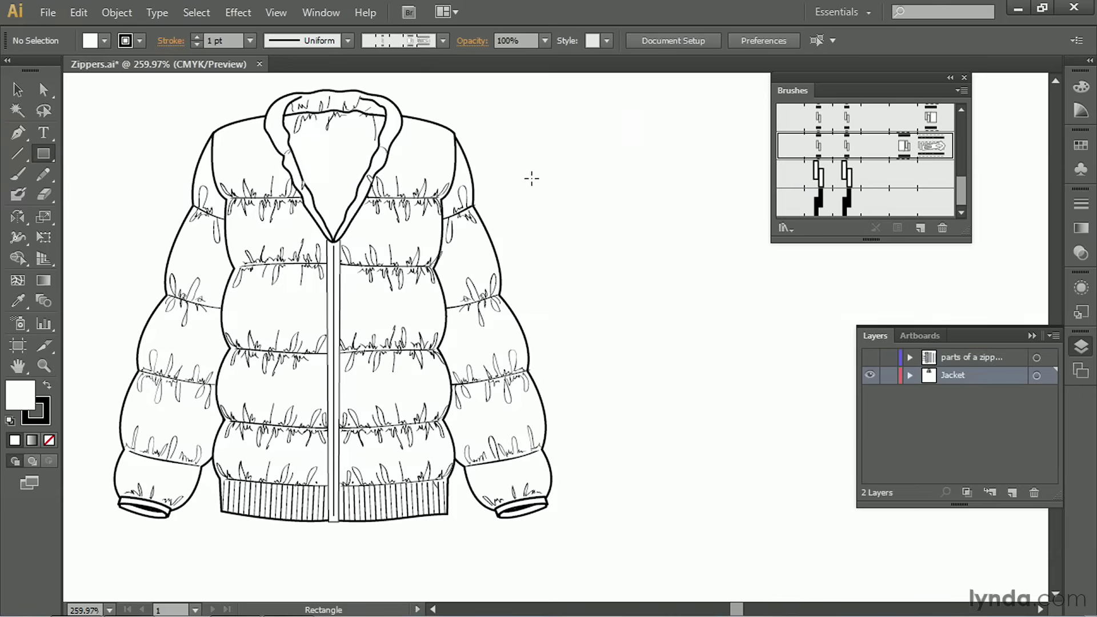
left_click(519, 199)
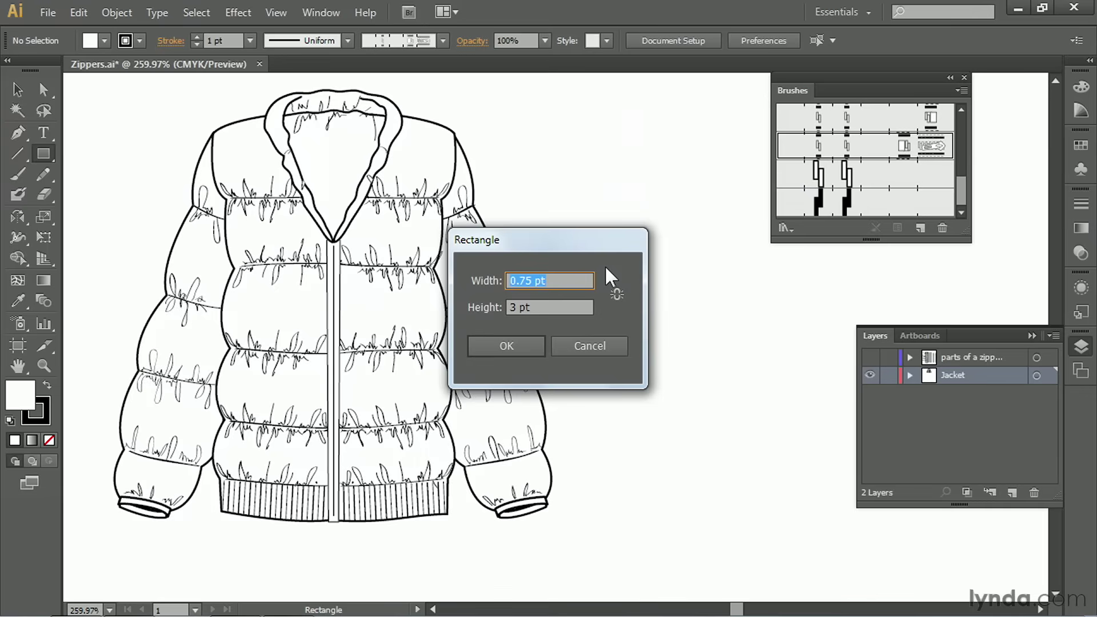
left_click(486, 347)
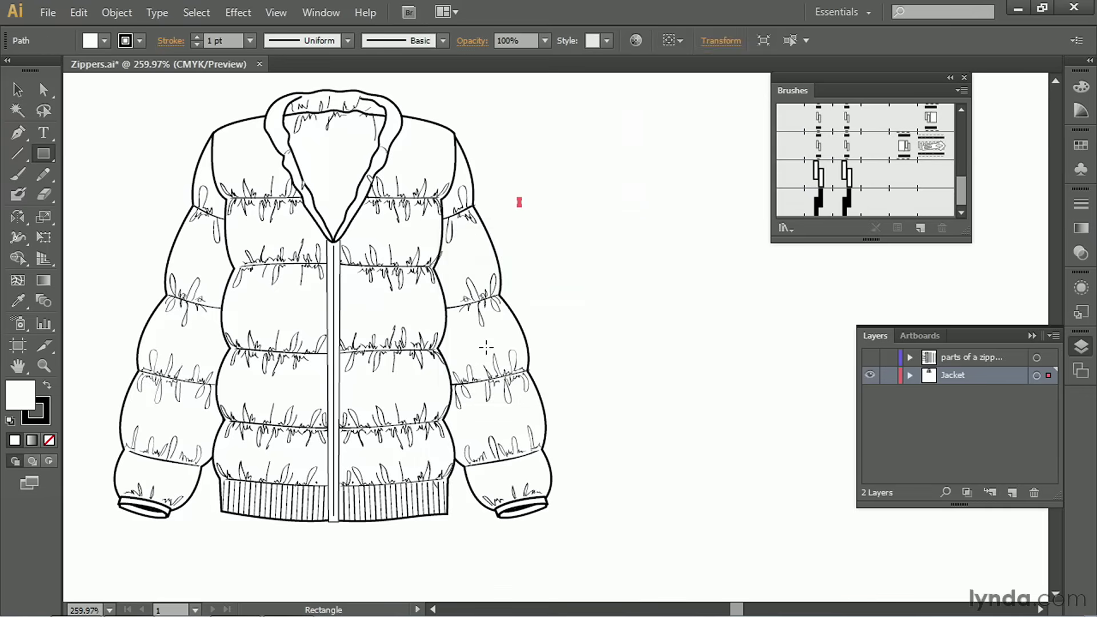
left_click(44, 366)
left_click_drag(440, 148, 613, 265)
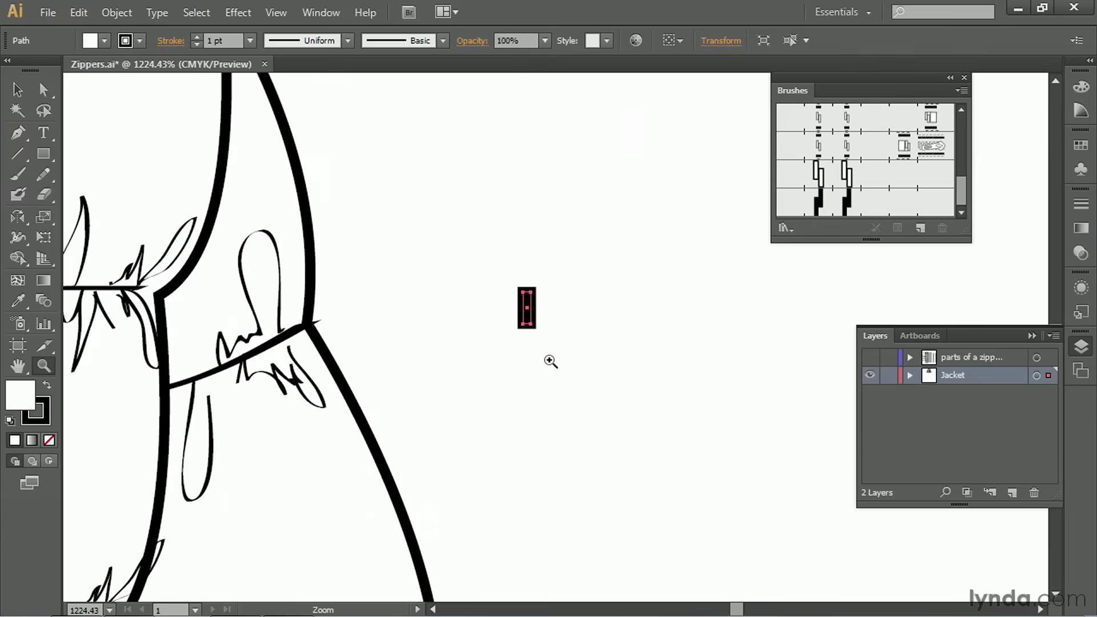
Set the rectangle's stroke to 0.25 pt with Round Cap and Round Join
left_click(251, 39)
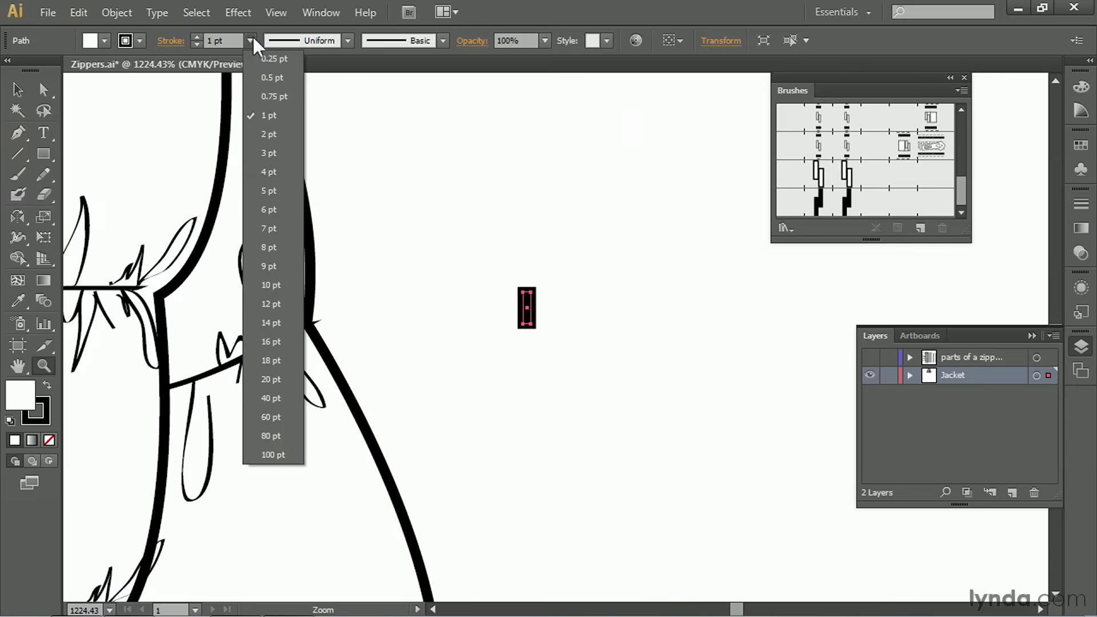
left_click(276, 59)
left_click(171, 40)
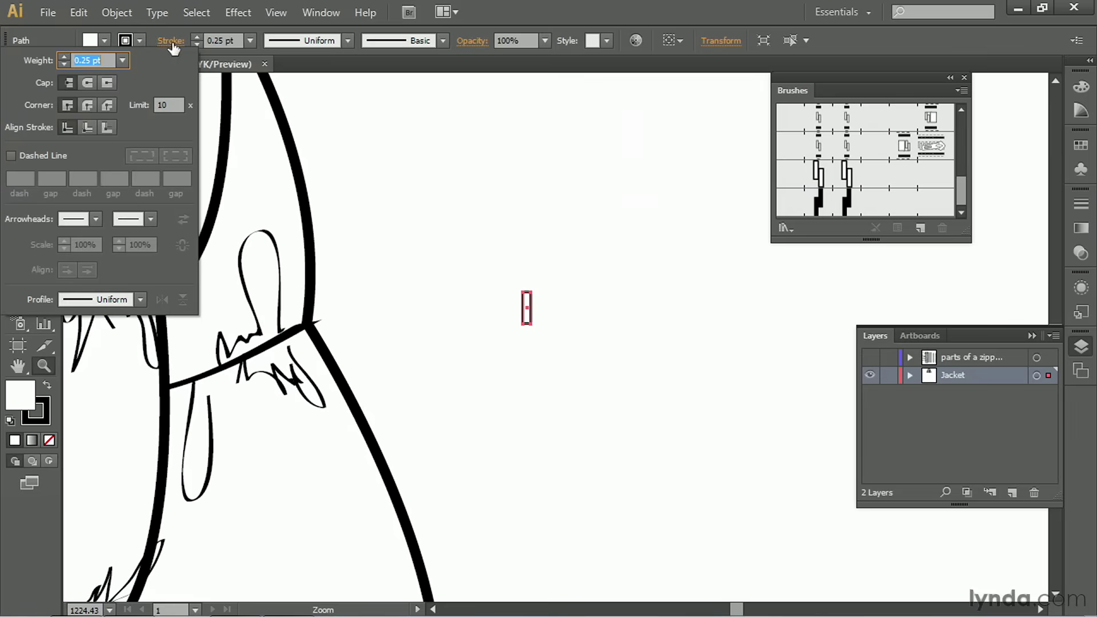
left_click(88, 80)
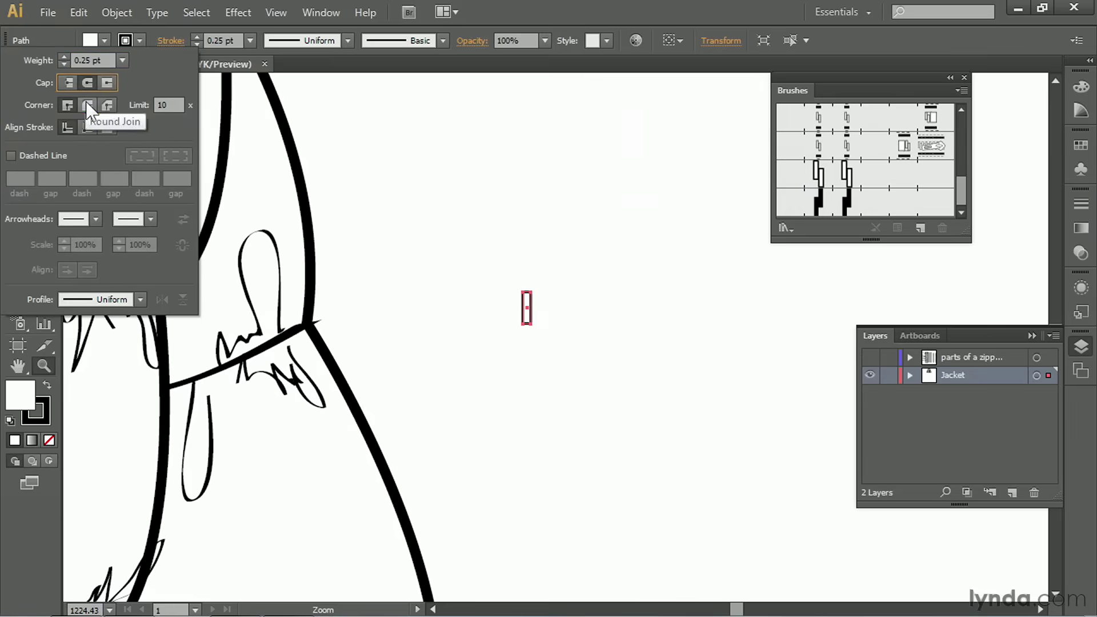
left_click(86, 103)
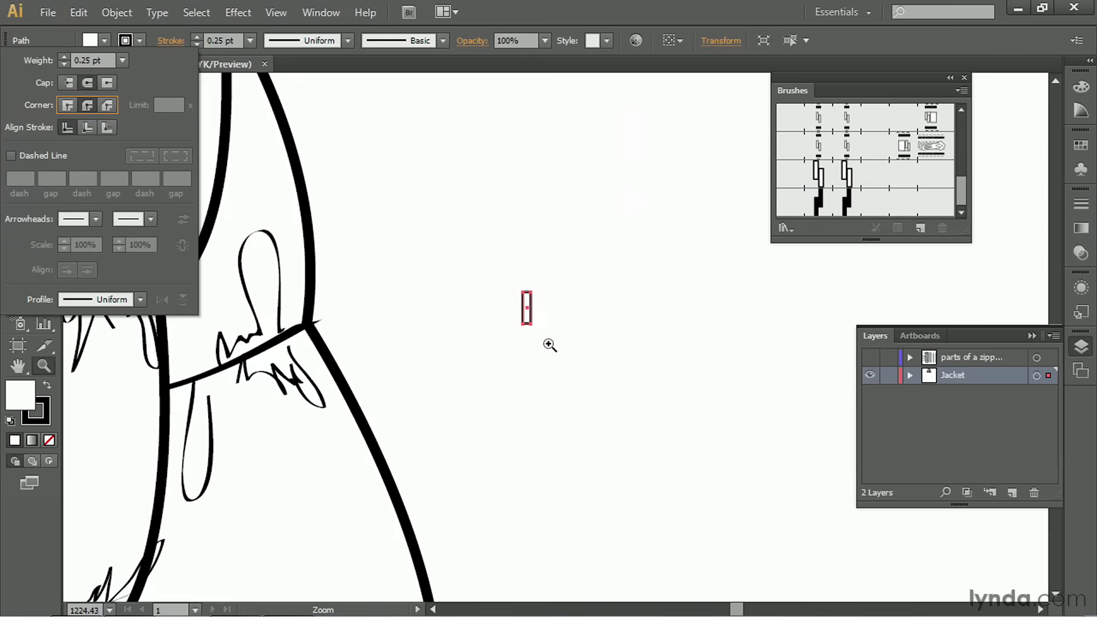
left_click(685, 8)
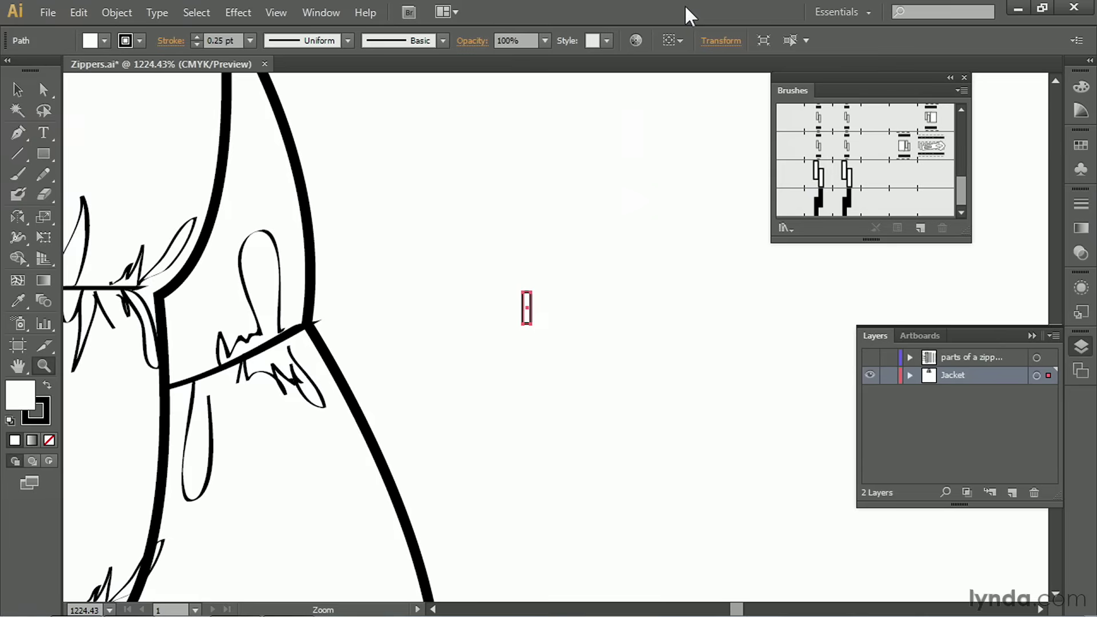
left_click(16, 90)
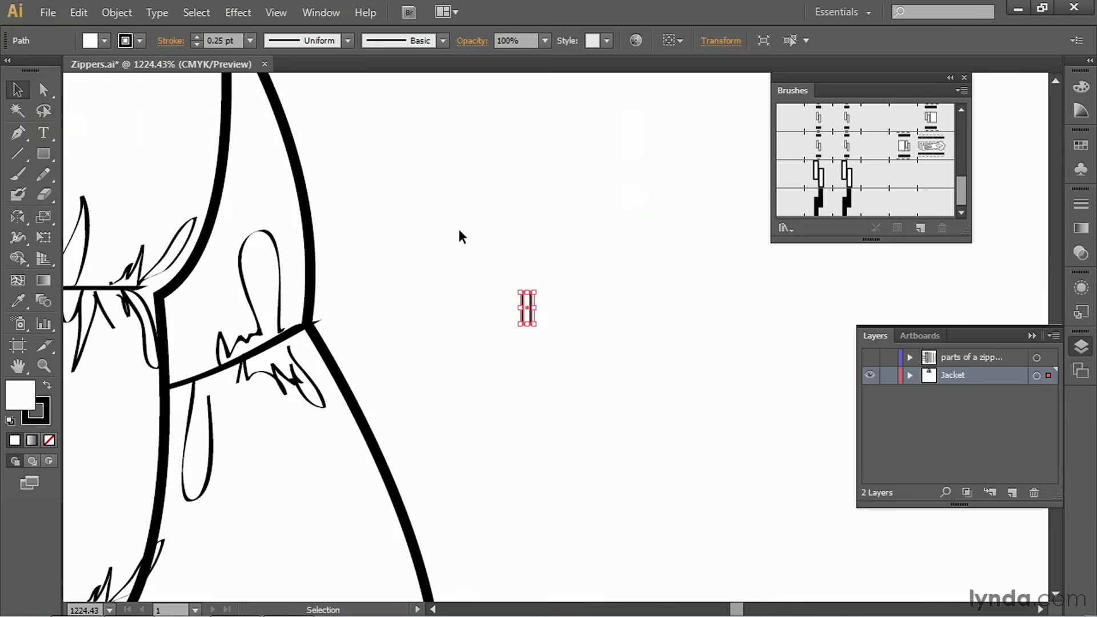
Turn the small rectangle into a pattern brush named 'Open Zipper' with 100% spacing
left_click_drag(459, 231, 624, 359)
left_click(921, 228)
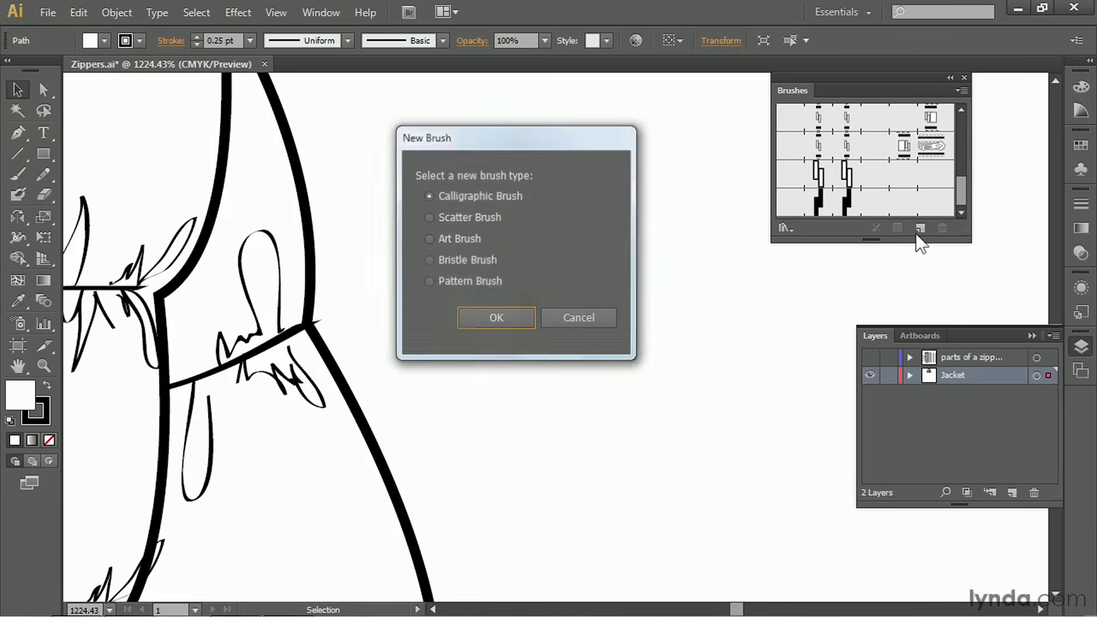
left_click(447, 279)
left_click(495, 317)
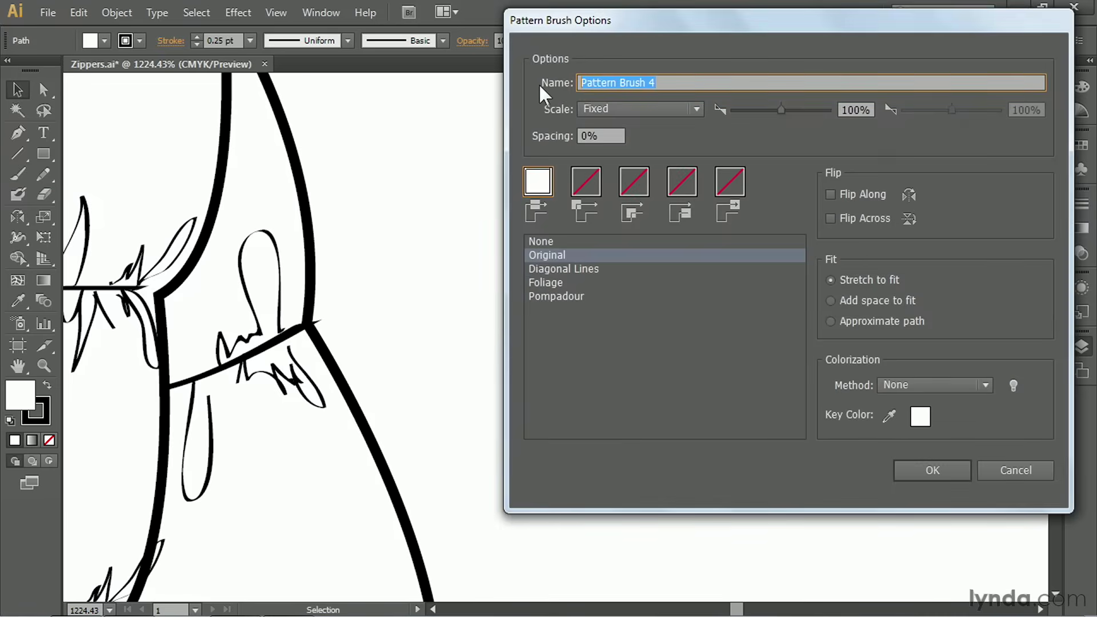
type("Open Zipper")
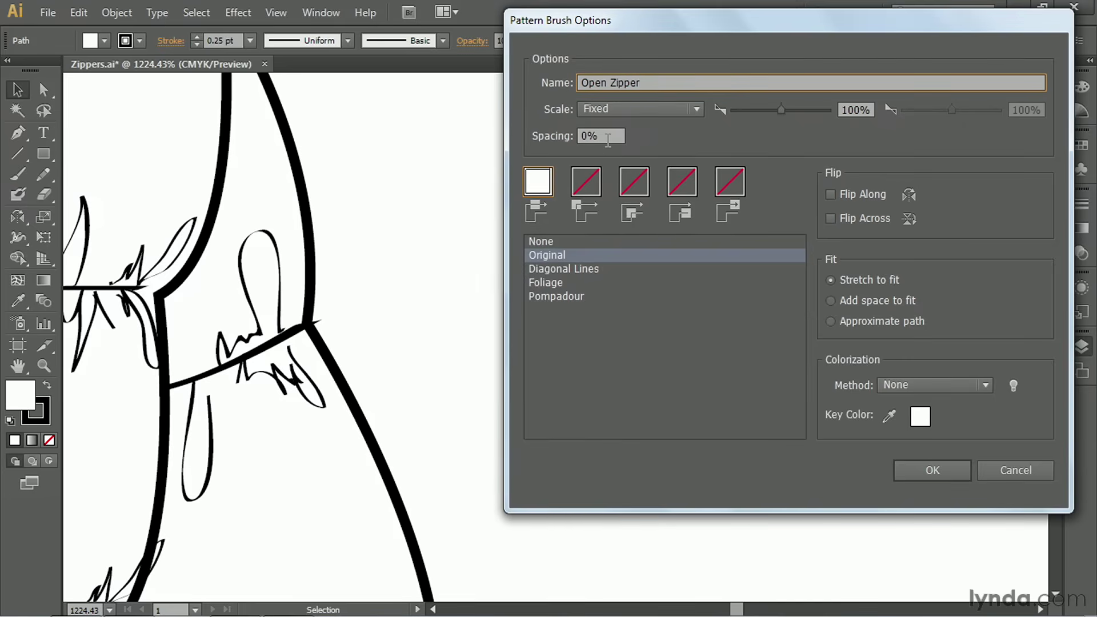
left_click_drag(609, 137, 566, 133)
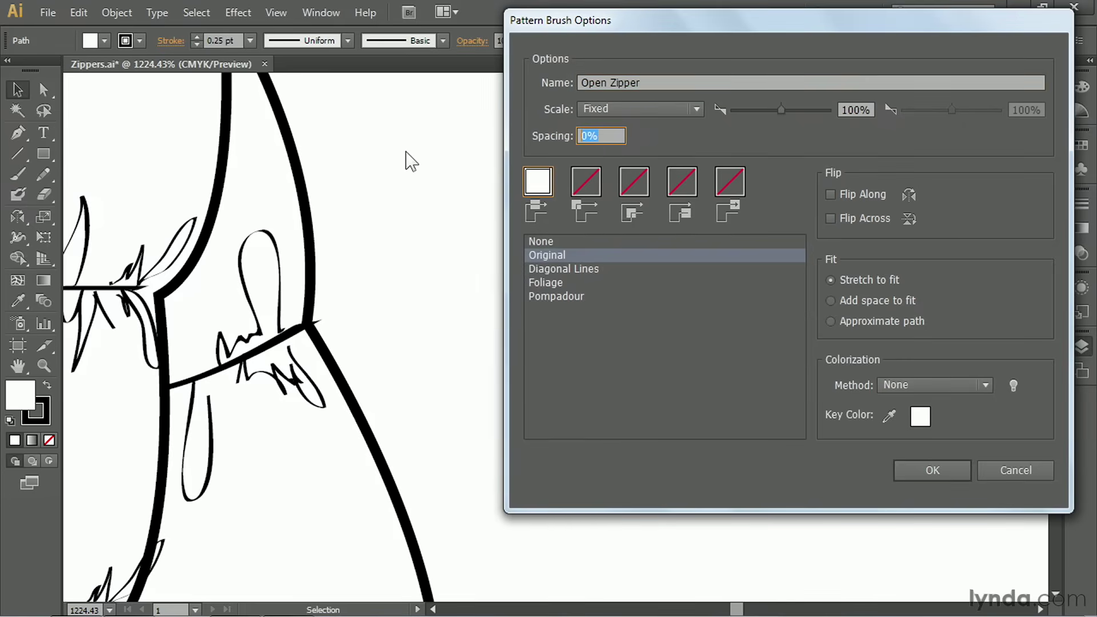
type("100")
left_click(933, 467)
Place an offset copy of the small rectangle to its lower right and select both rectangles
left_click(555, 373)
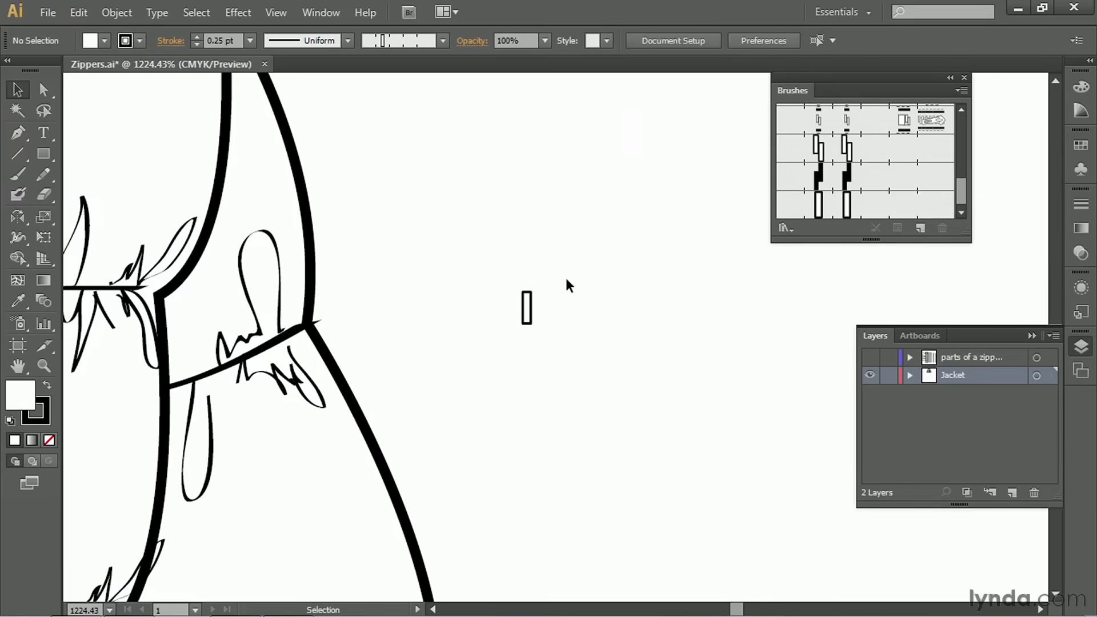
left_click_drag(567, 280, 511, 341)
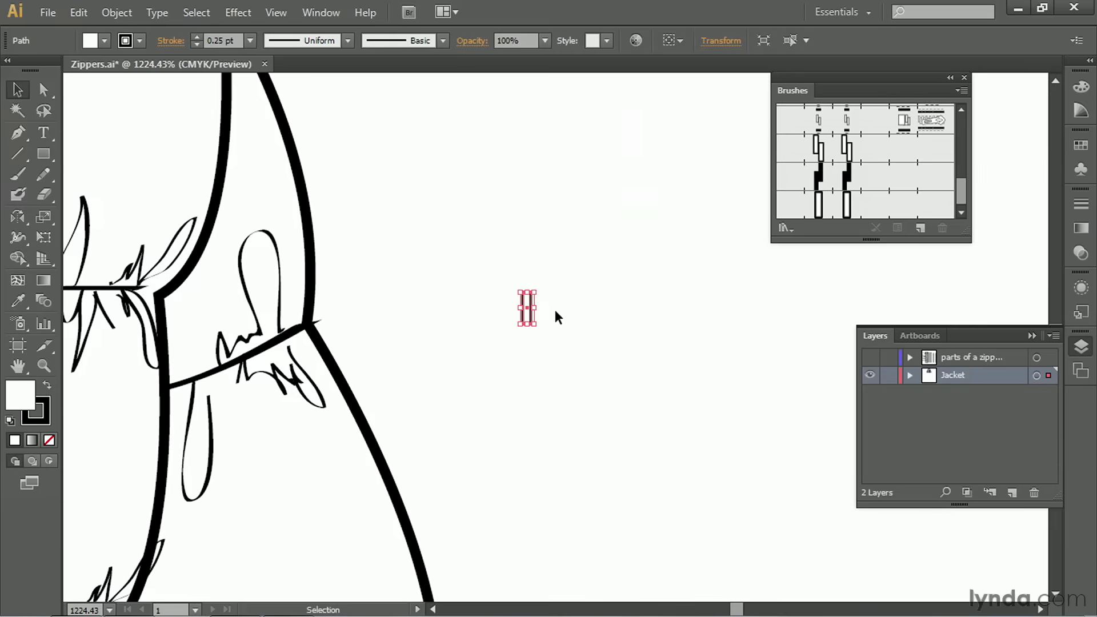
left_click(538, 319)
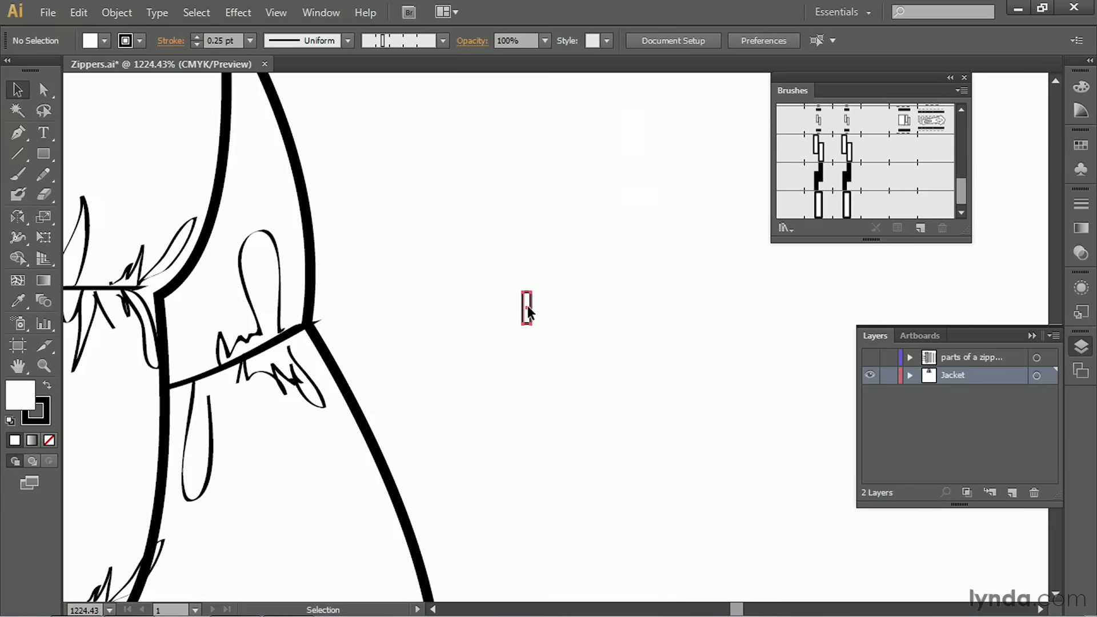
left_click_drag(527, 306, 531, 307)
left_click_drag(536, 319, 537, 319)
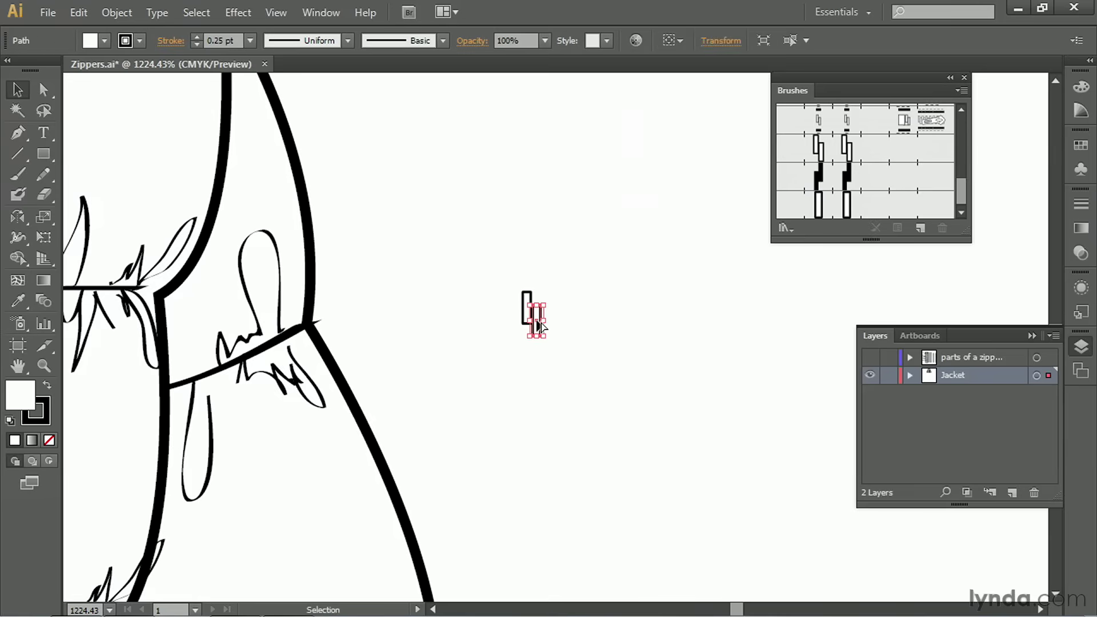
left_click(568, 284)
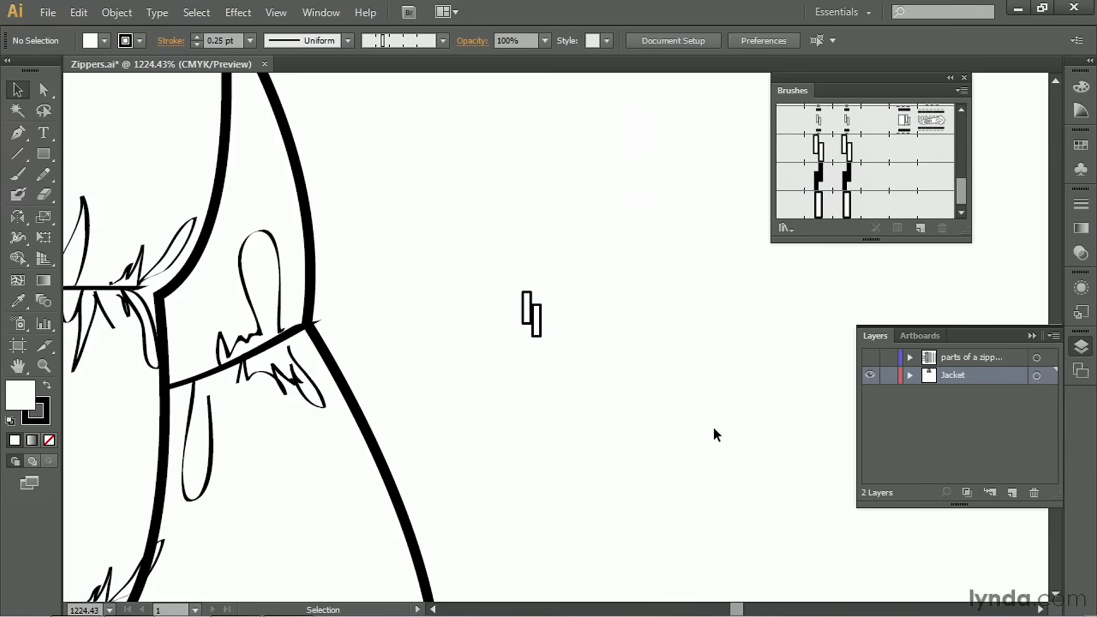
left_click_drag(508, 279, 574, 362)
Make the offset rectangle pair into a 0%-spacing pattern brush named 'Zipper'
left_click(920, 227)
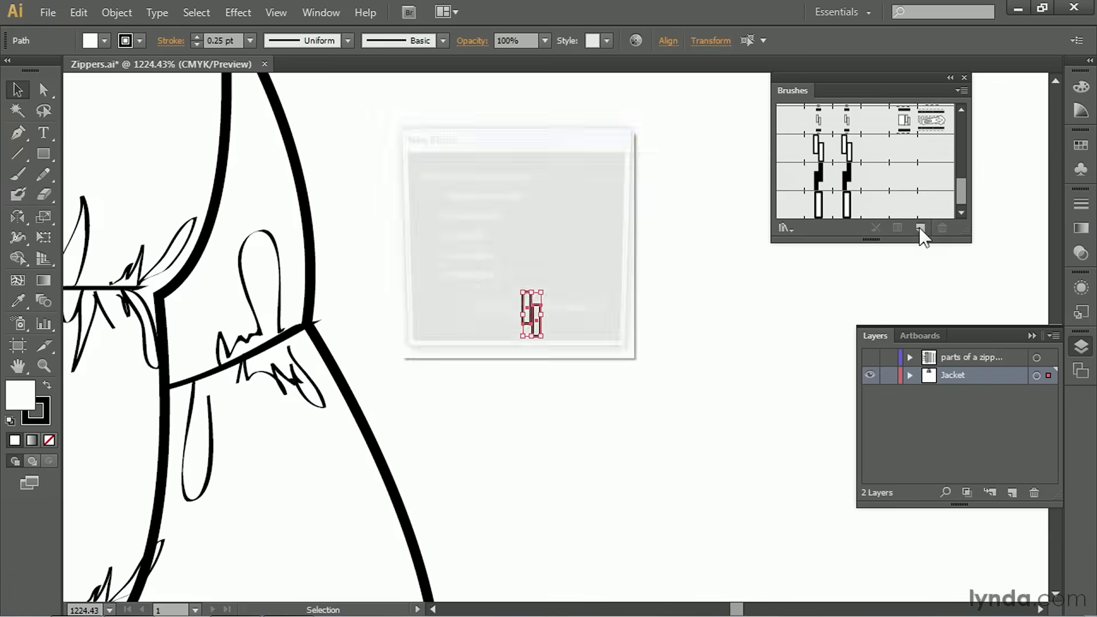
left_click(479, 282)
left_click(503, 317)
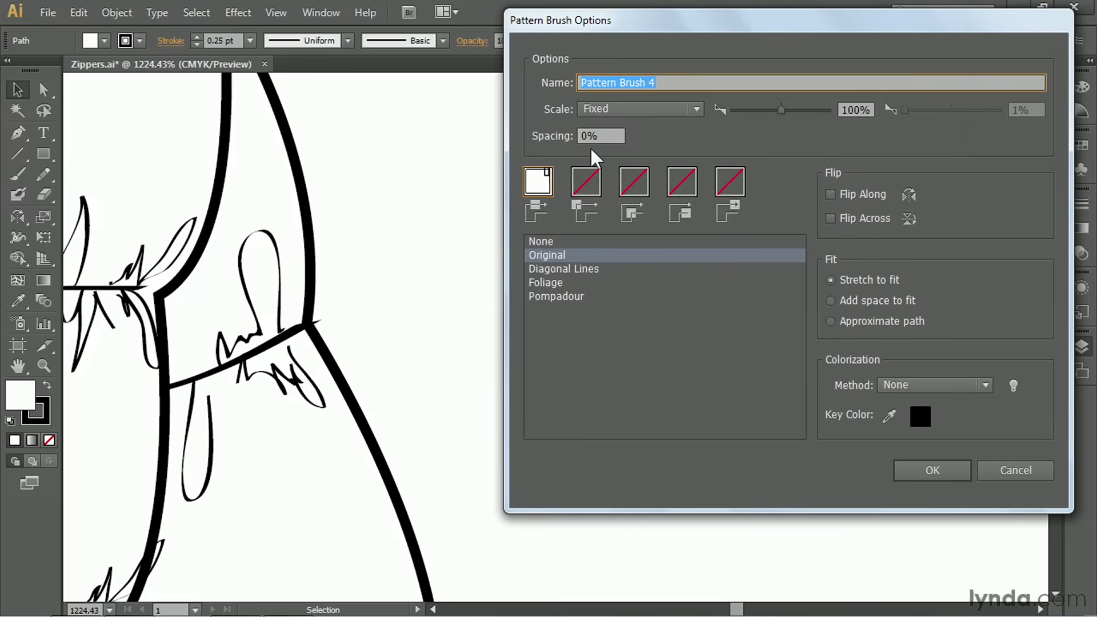
left_click(925, 471)
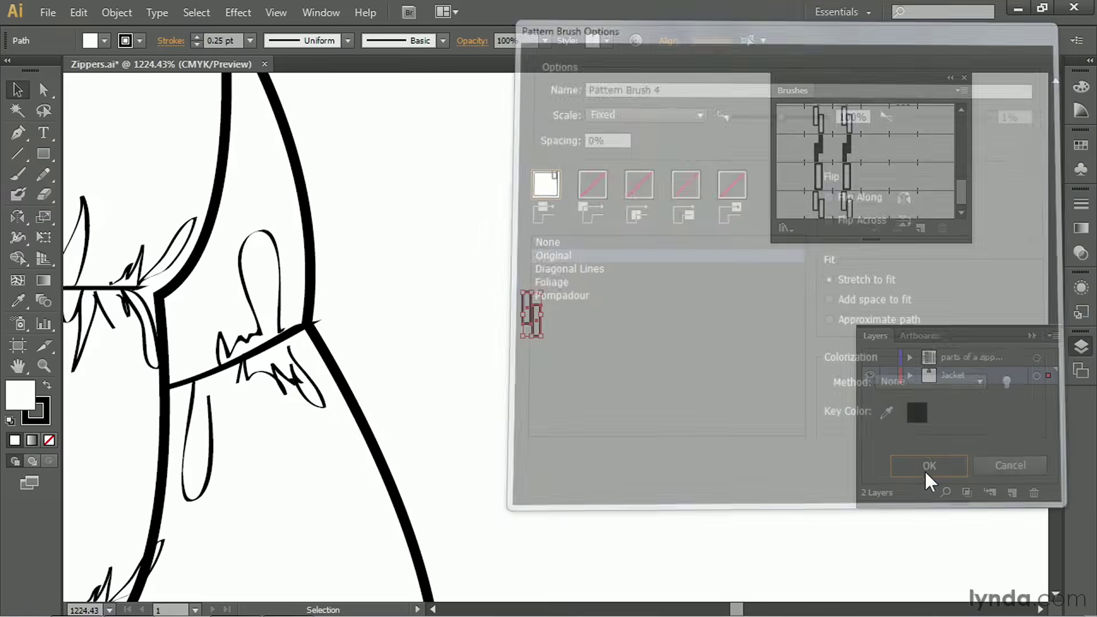
left_click(574, 424)
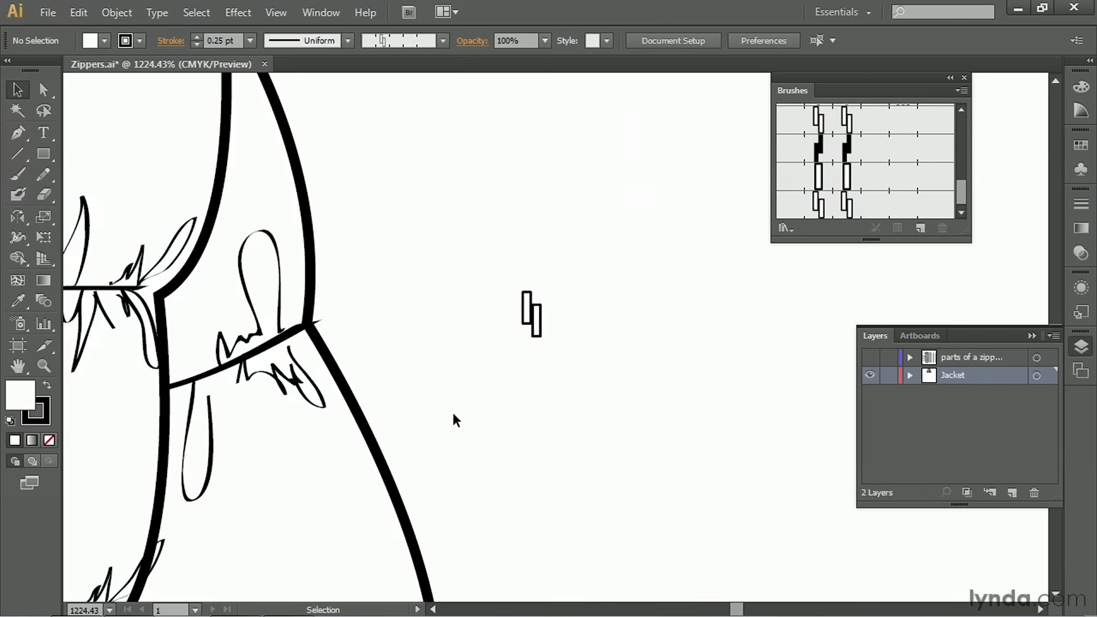
double_click(829, 205)
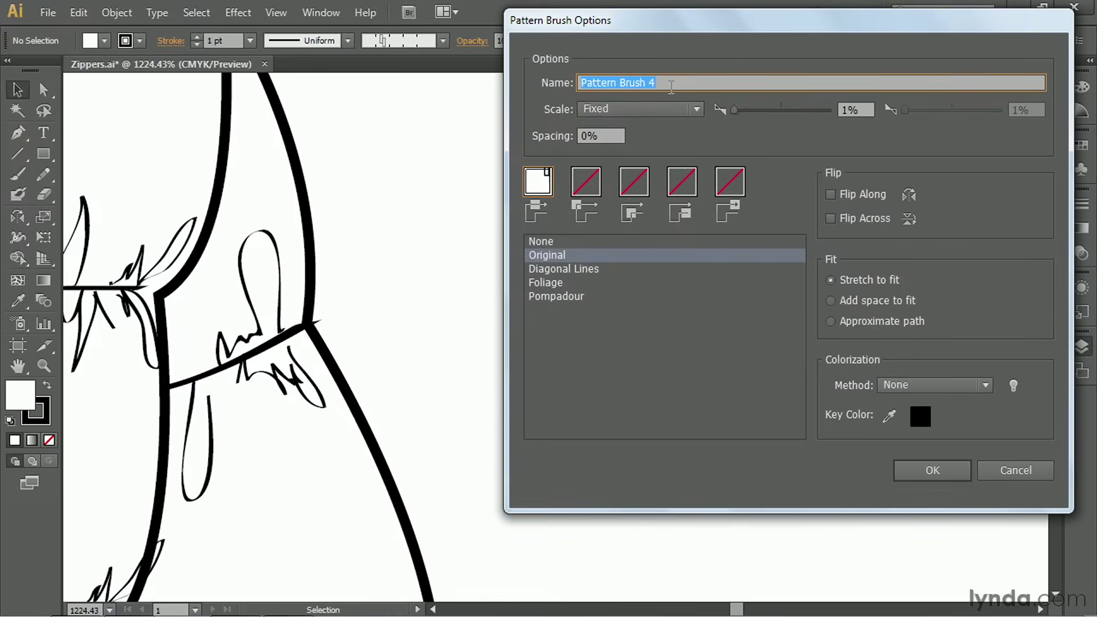
type("Zipper")
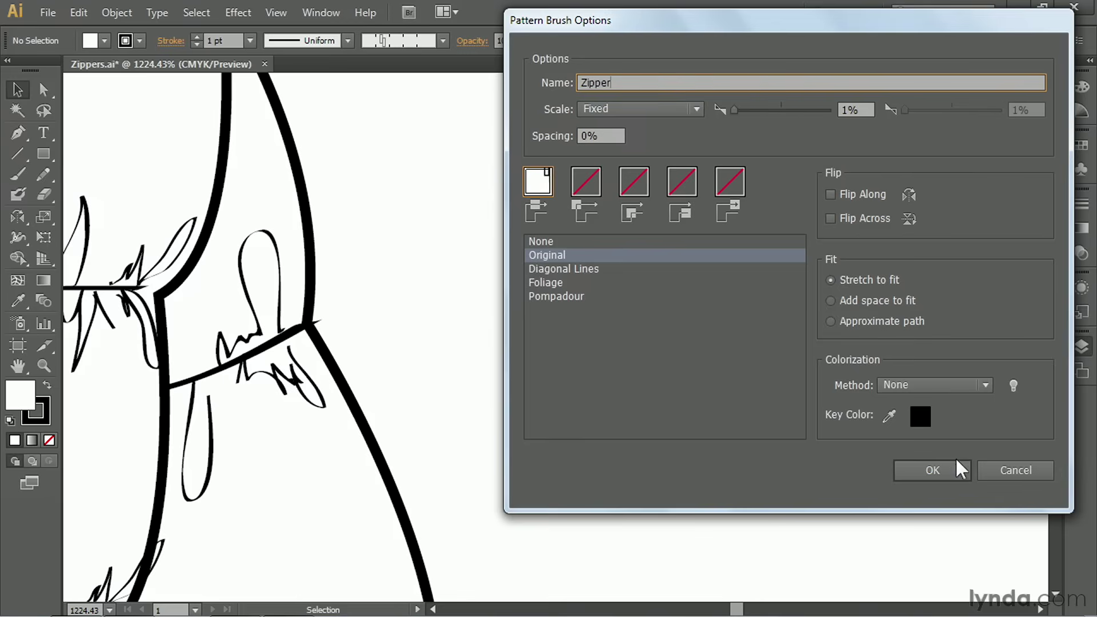
left_click(941, 468)
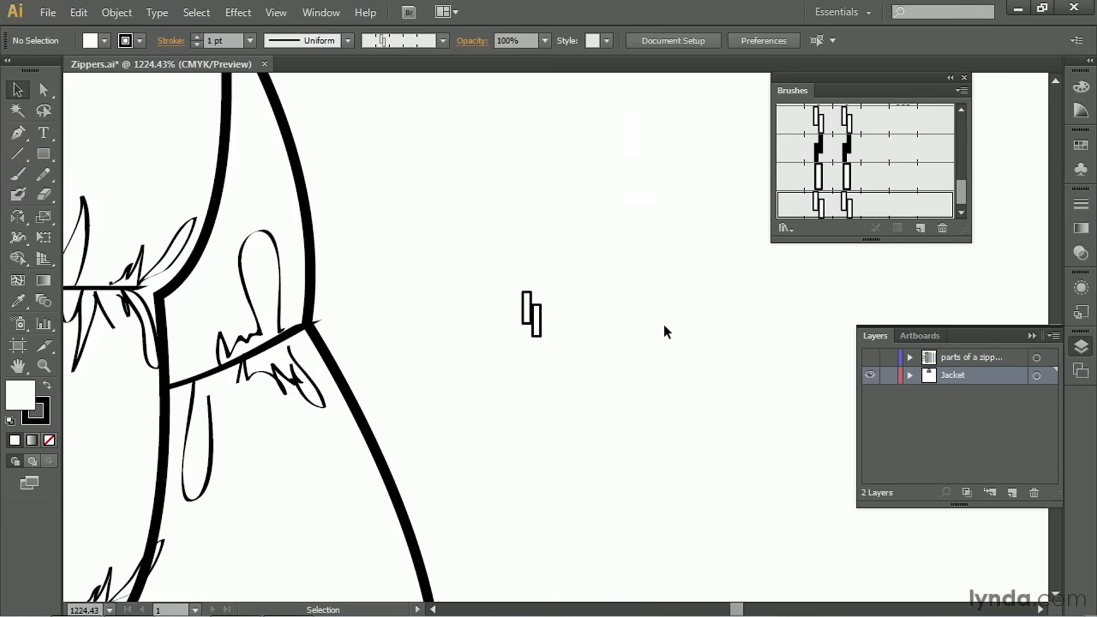
Draw two vertical test paths and one diagonal, stroke each with the Zipper brush, and select them all
left_click(17, 133)
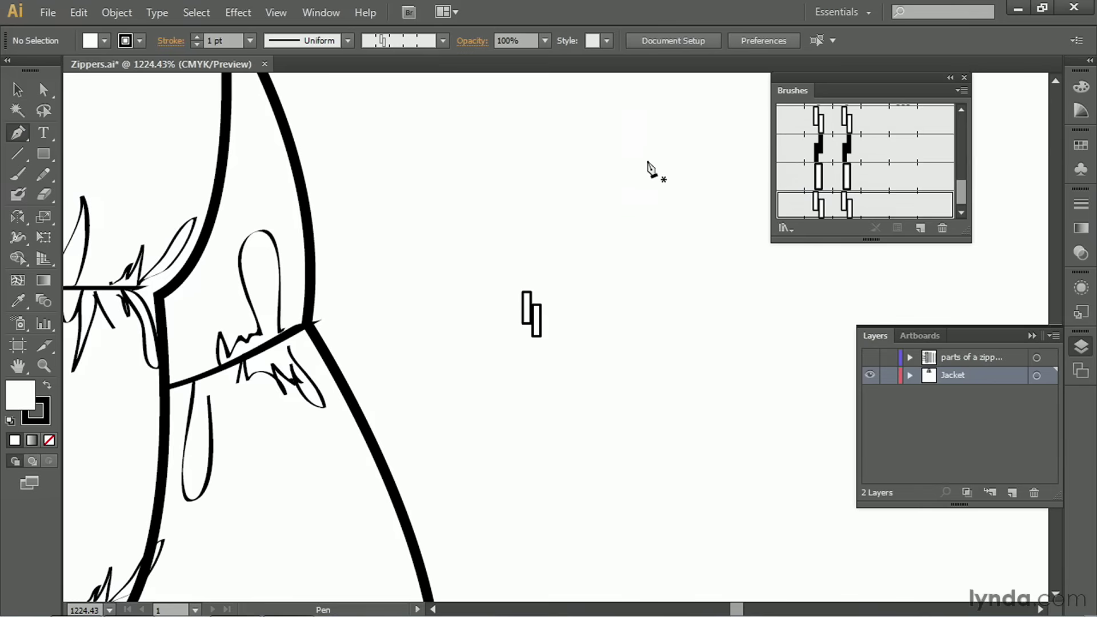
left_click(647, 161)
left_click(664, 486)
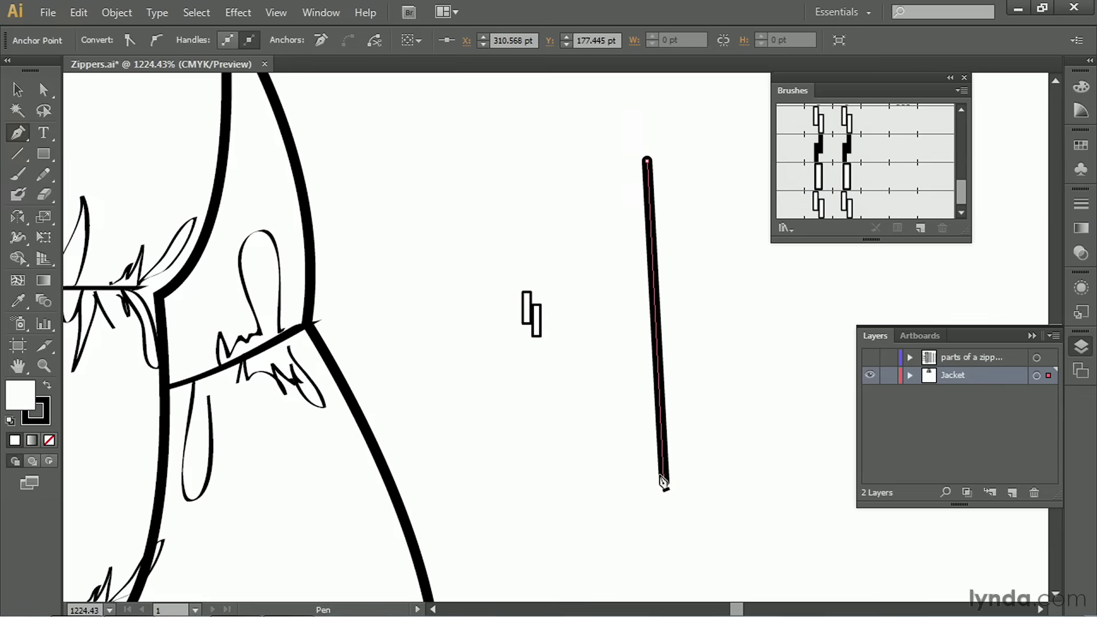
left_click(816, 204)
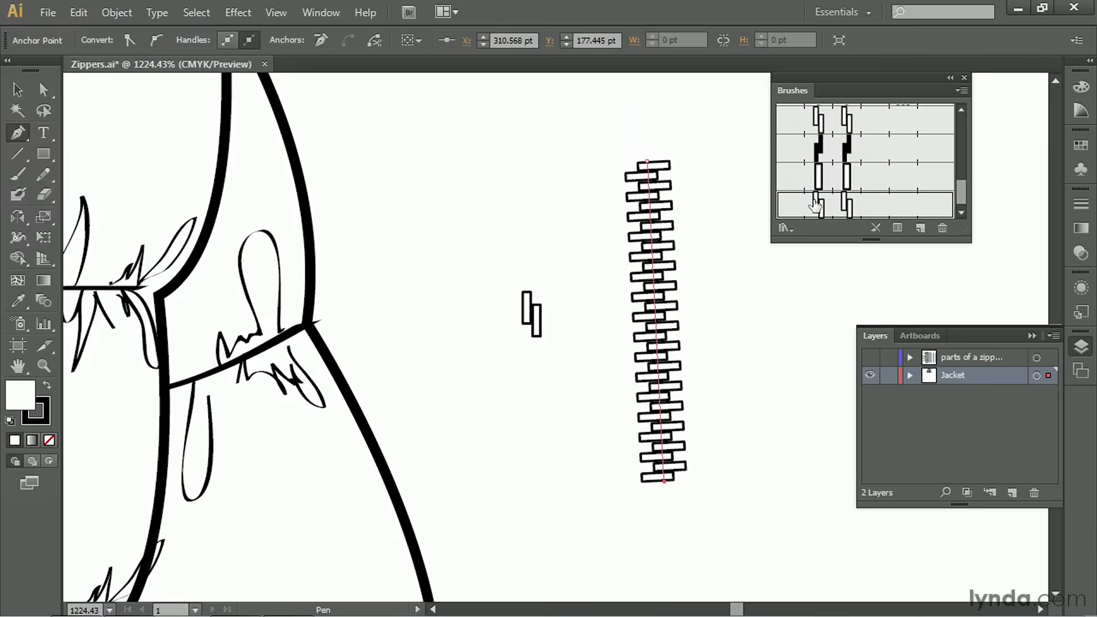
key("ctrl+shift+a")
left_click(704, 139)
left_click(754, 472)
left_click(837, 207)
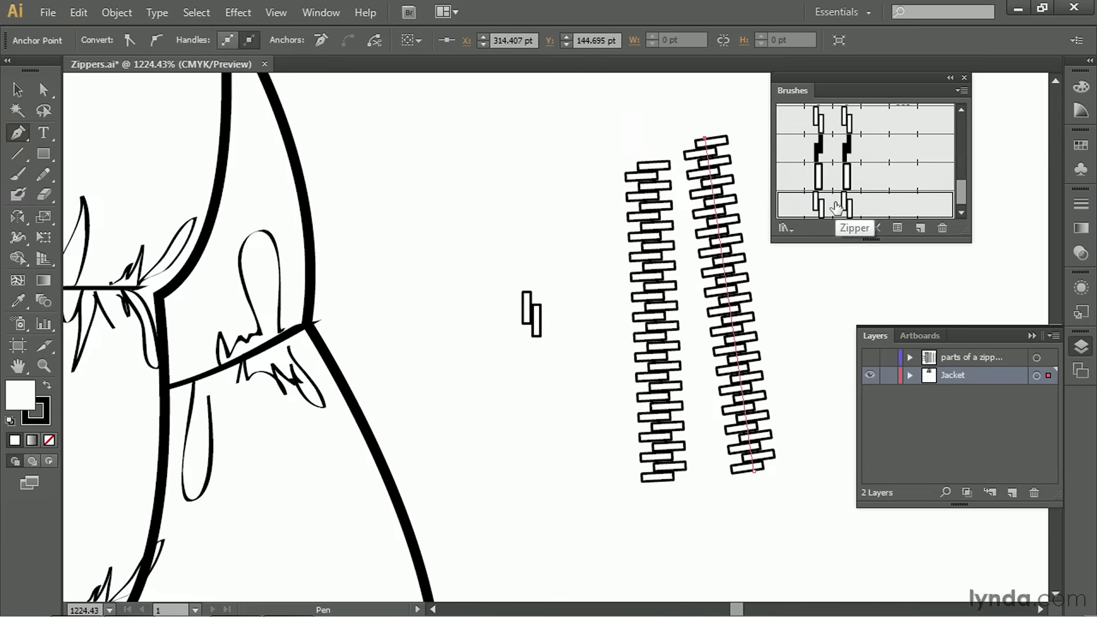
left_click(331, 142)
left_click(658, 91)
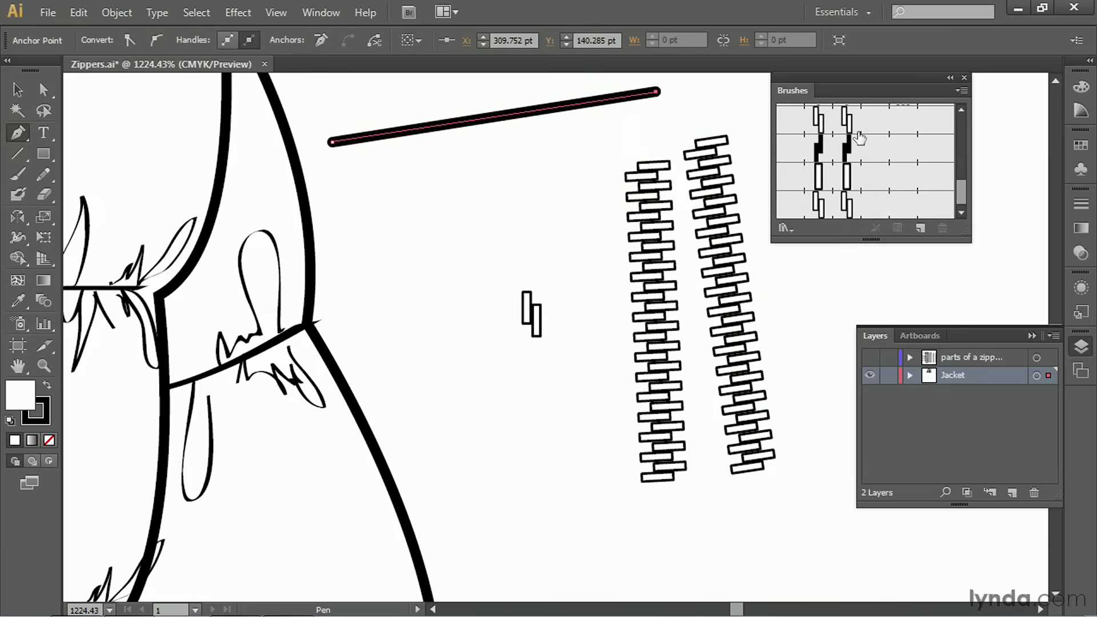
left_click(852, 207)
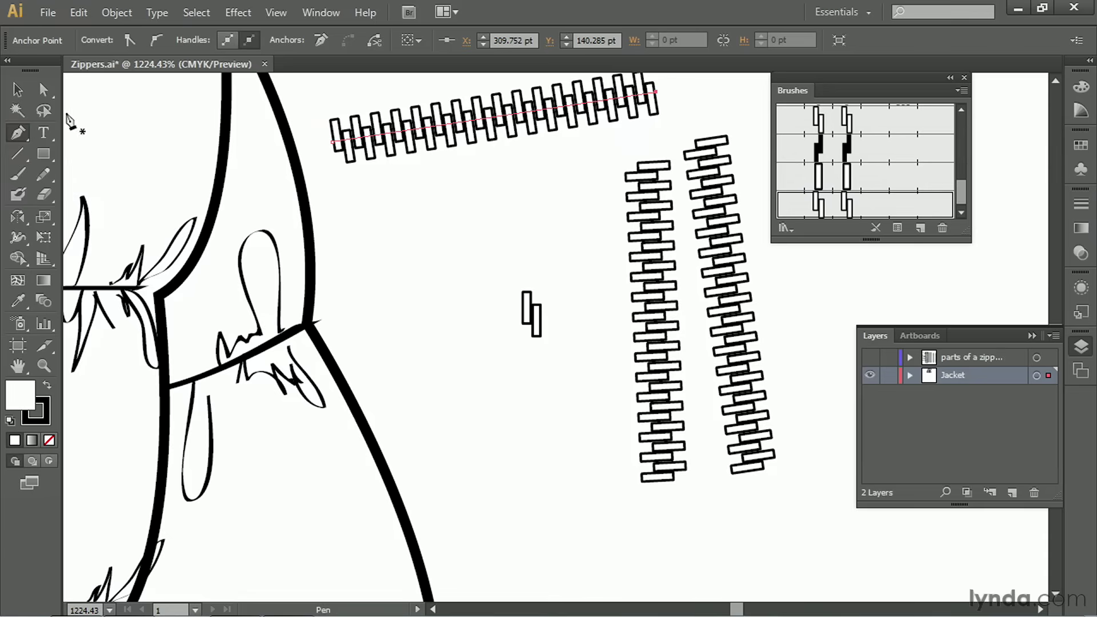
left_click(18, 90)
left_click_drag(396, 83, 729, 416)
Delete the test zipper paths and frame the jacket's centre front in the view
key("Delete")
left_click_drag(229, 465, 673, 355)
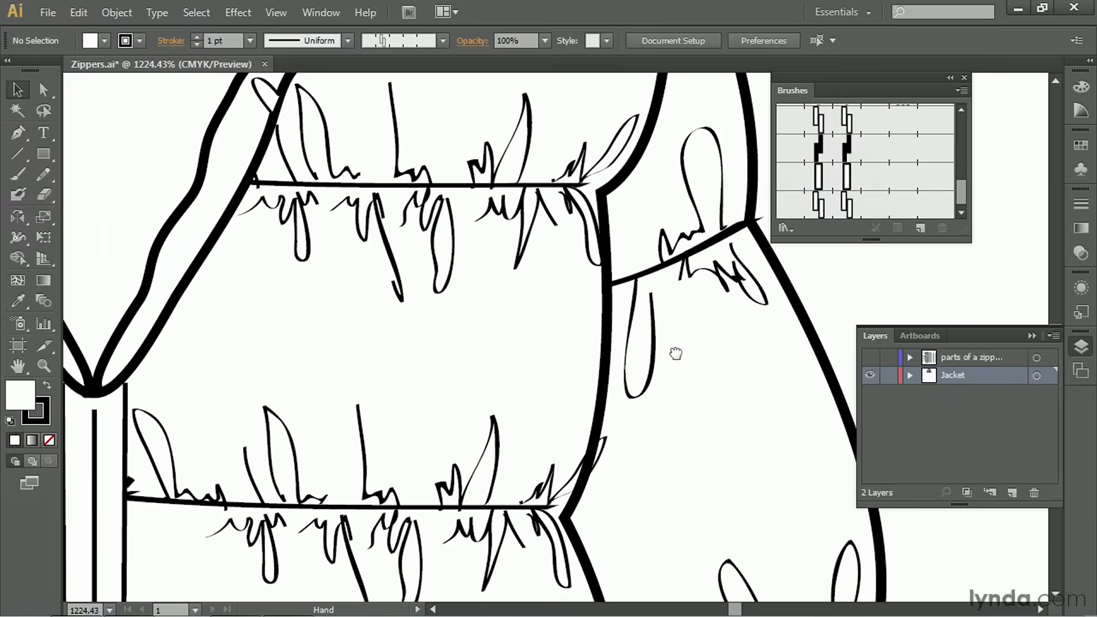
left_click_drag(411, 412, 657, 293)
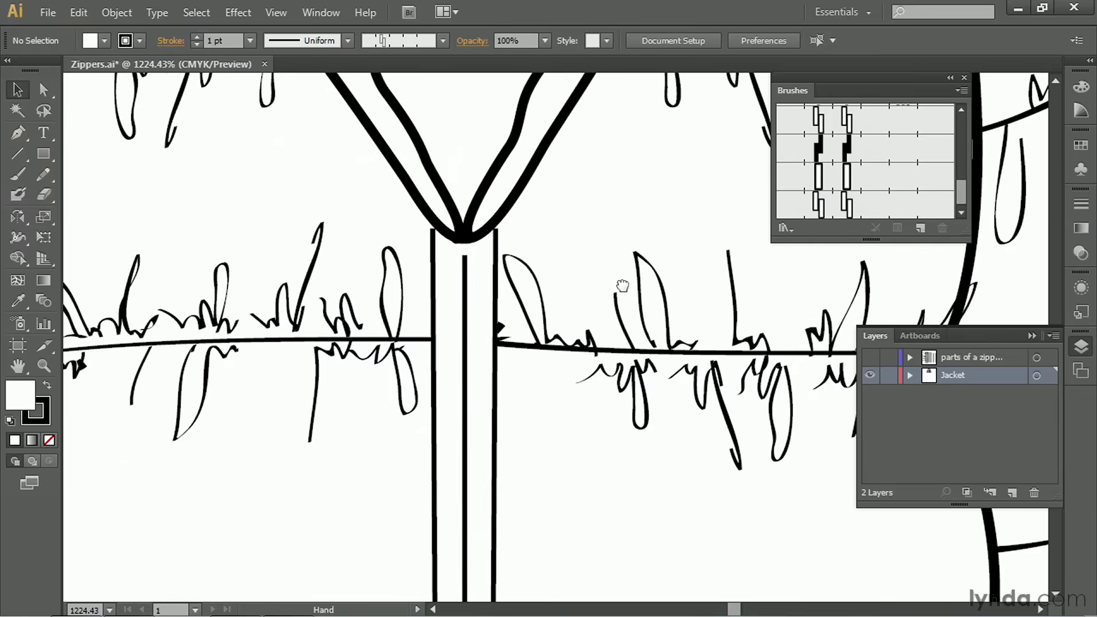
left_click(43, 365)
left_click(608, 373, "alt")
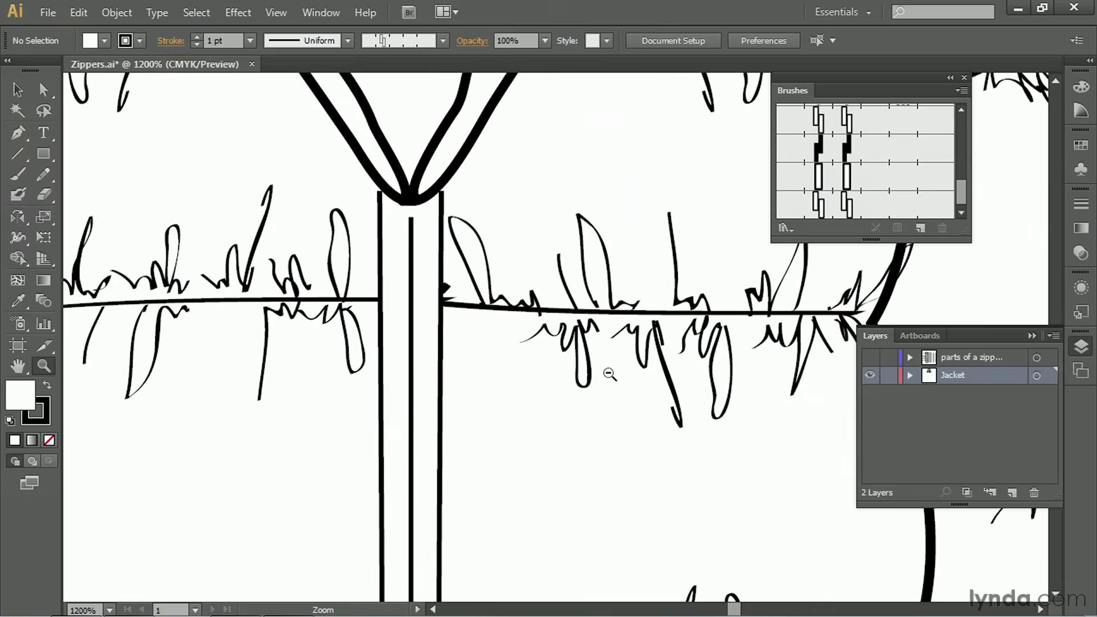
left_click(607, 374, "alt")
left_click(539, 374, "alt")
left_click_drag(542, 386, 535, 345)
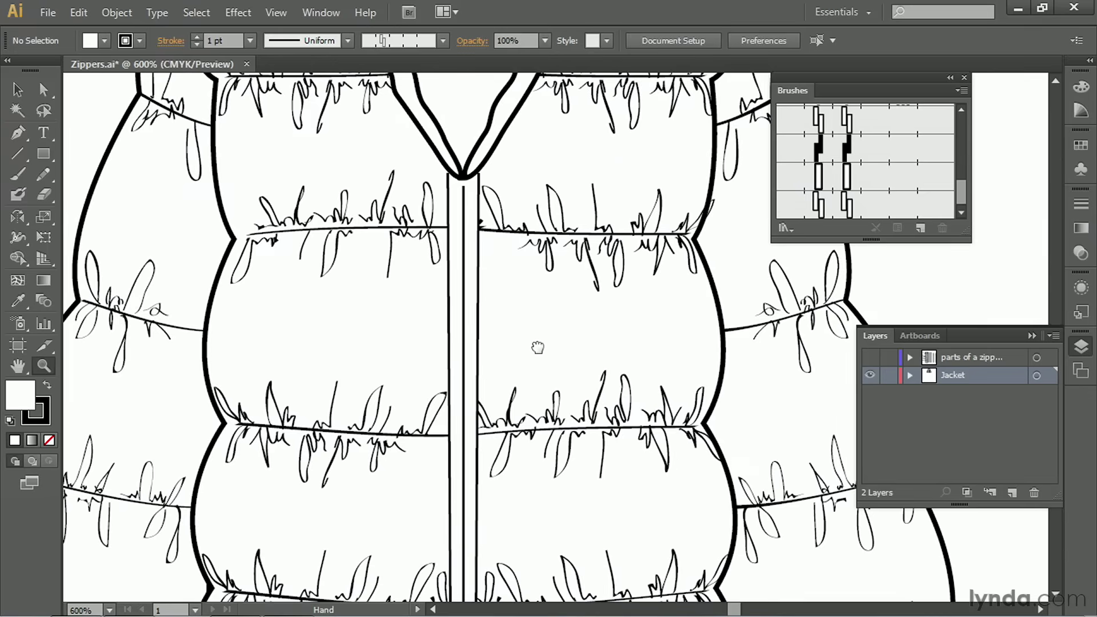
Apply the Zipper brush to the jacket's centre-front path and deselect it
left_click(18, 89)
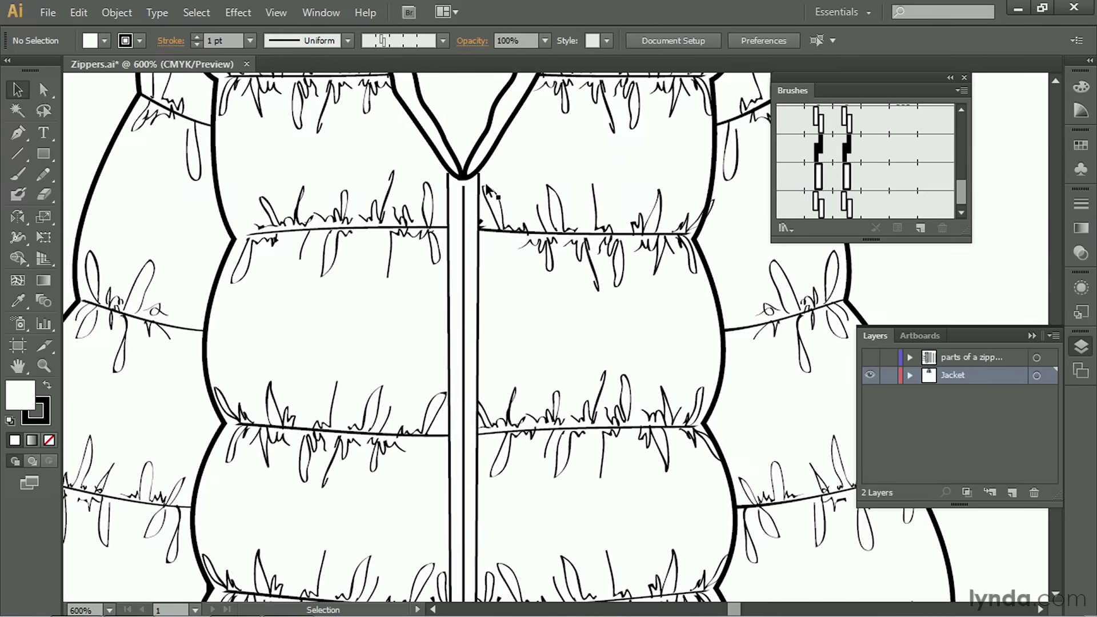
left_click(466, 209)
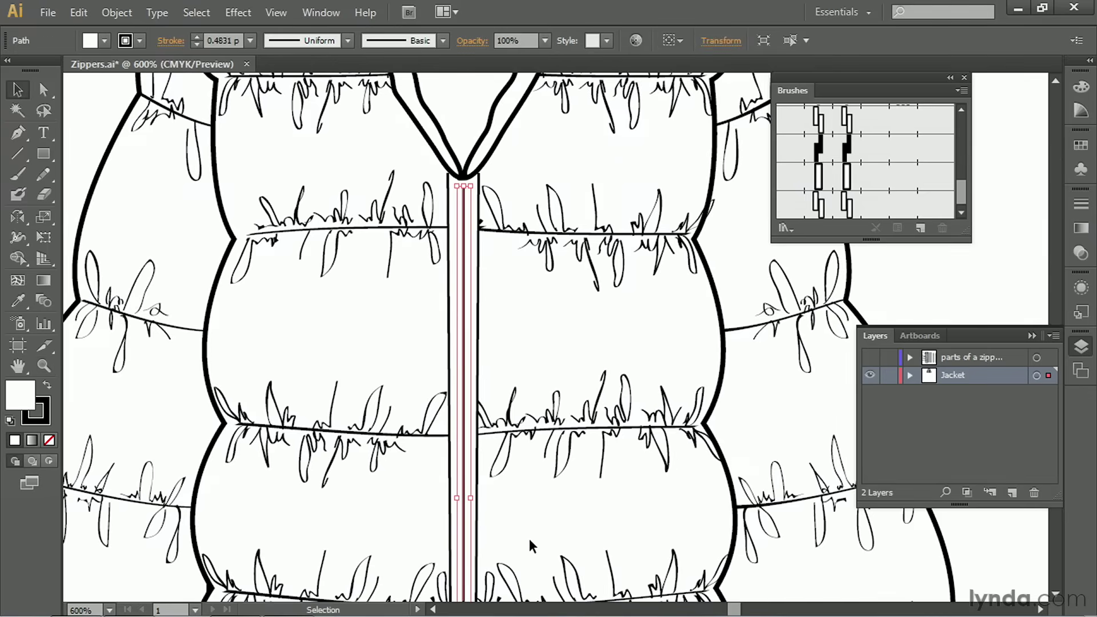
scroll(962, 189, "down", 1)
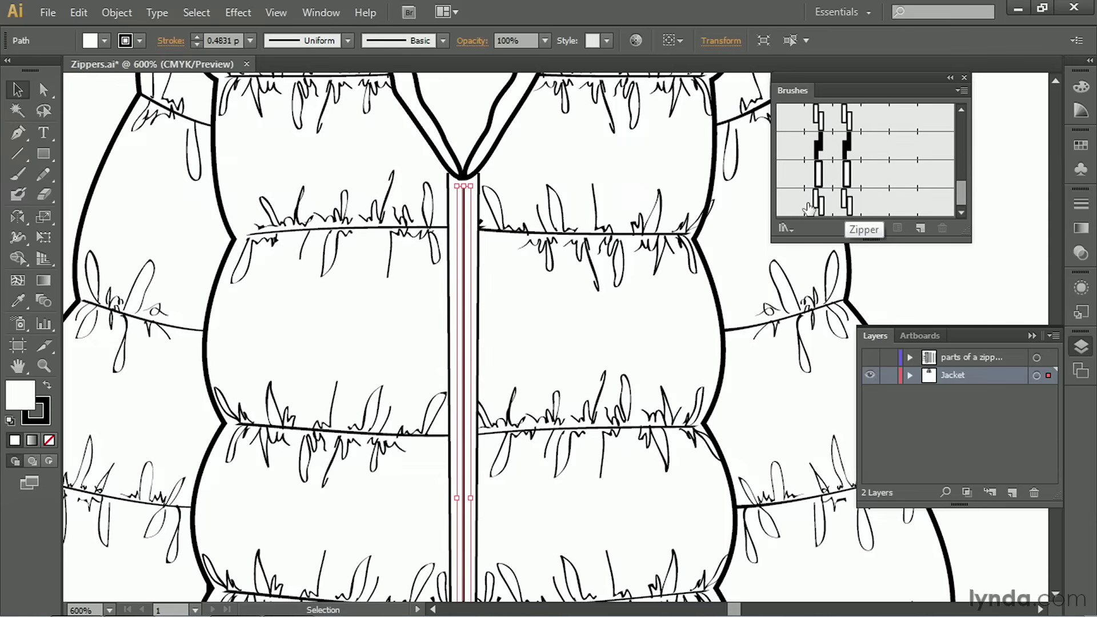
left_click(873, 205)
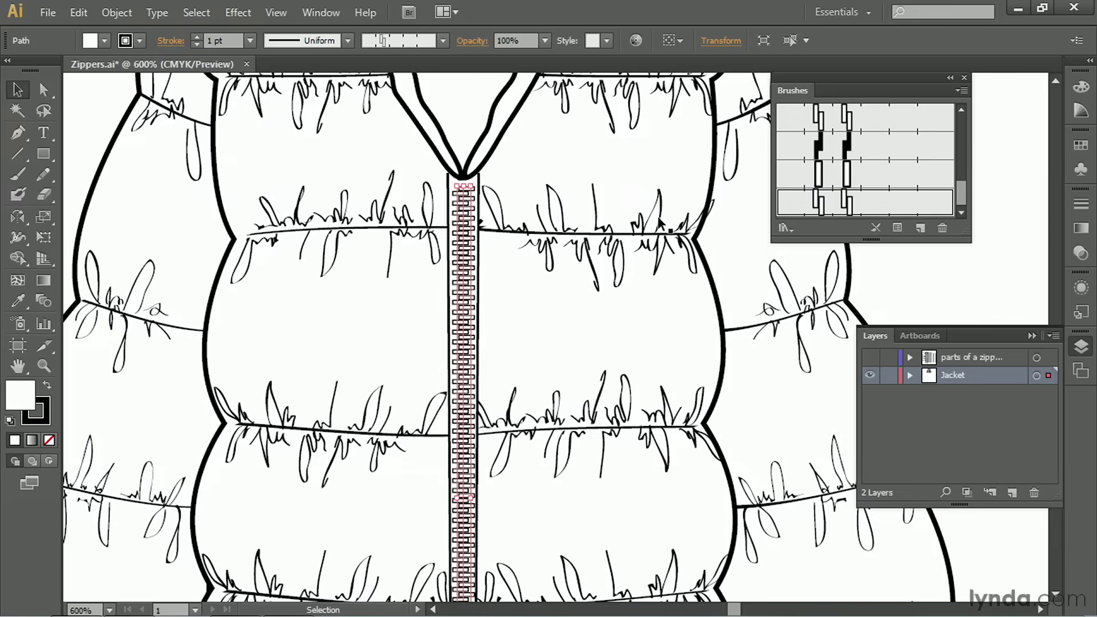
left_click(76, 92)
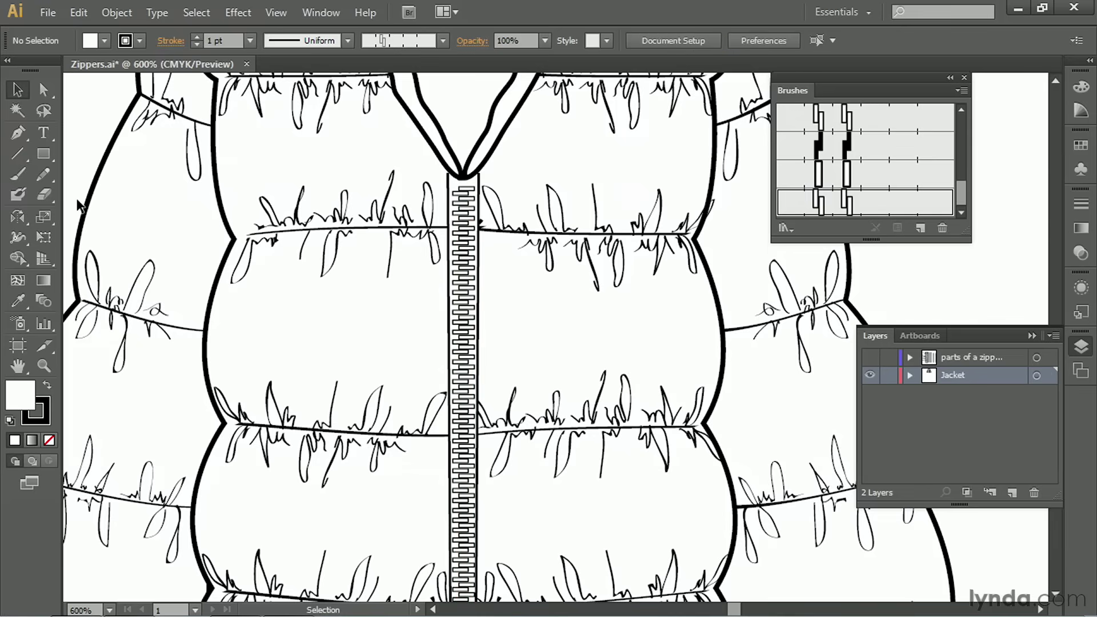
Drag the zipper-pull symbol from the Symbols panel onto the top of the jacket's zipper
left_click(1081, 167)
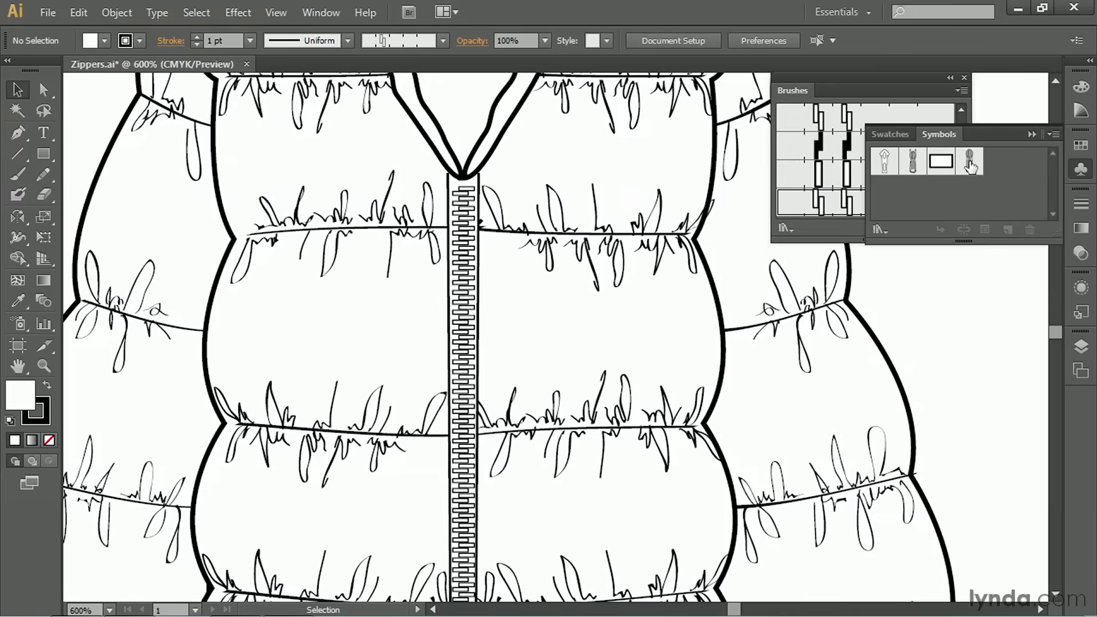
left_click_drag(970, 164, 467, 206)
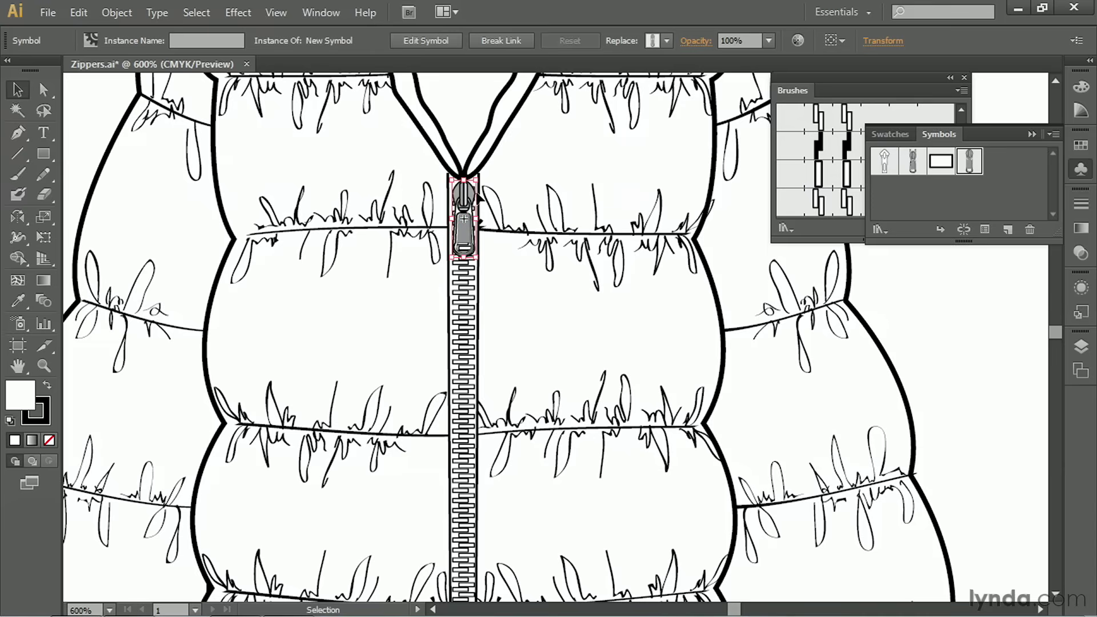
left_click(927, 283)
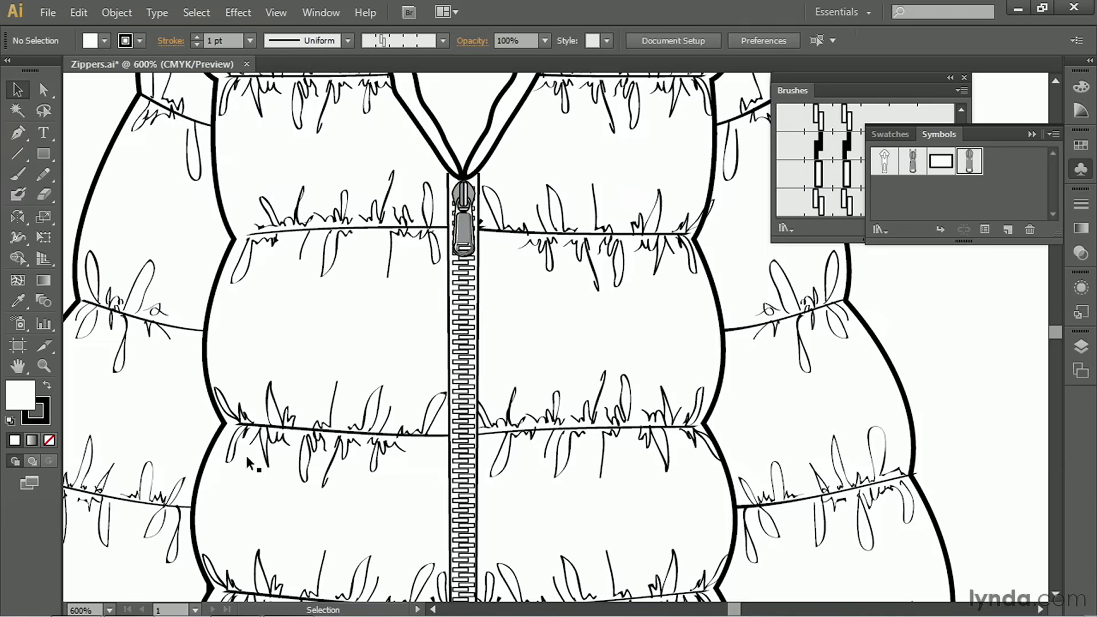
left_click(44, 366)
left_click(595, 342, "alt")
left_click(543, 360, "alt")
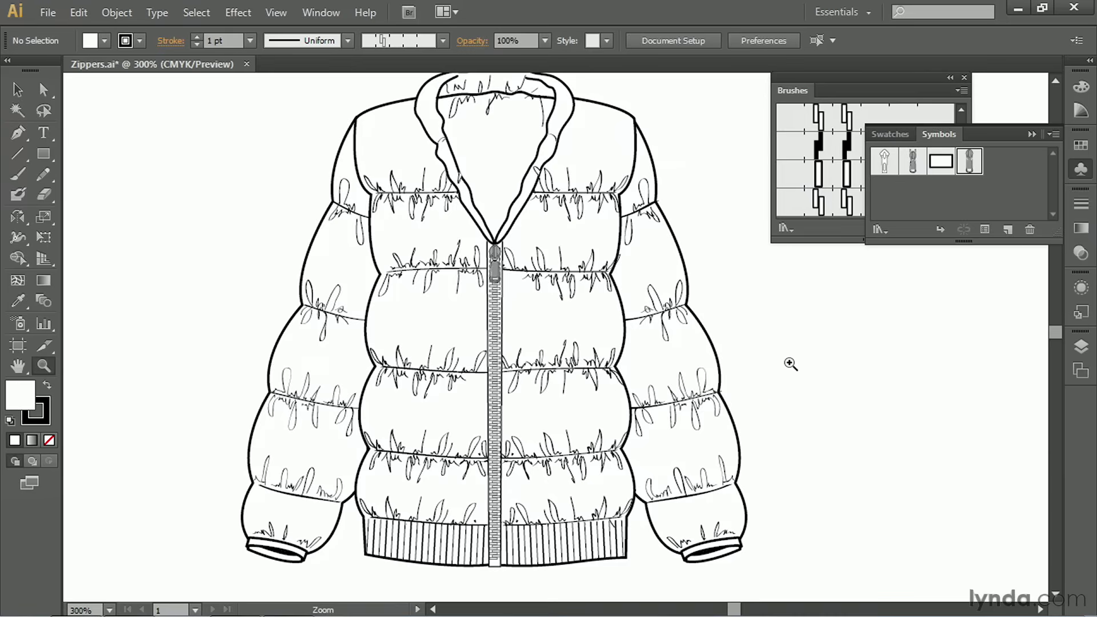
left_click_drag(812, 366, 594, 362)
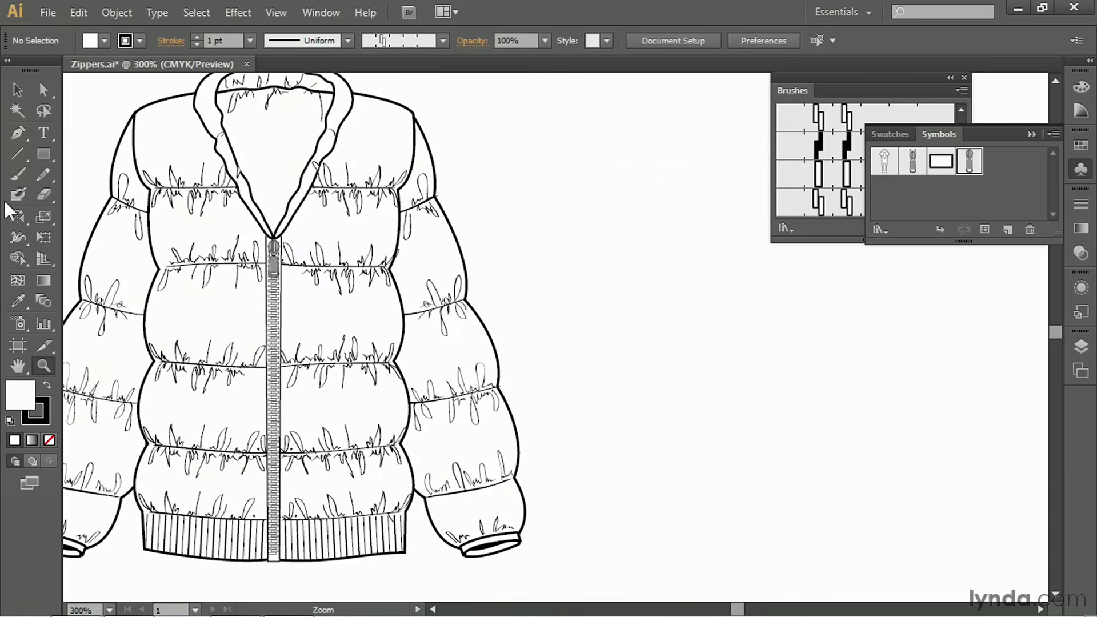
Draw a three-point path with a short angled top beside the jacket
left_click(18, 134)
left_click(555, 180)
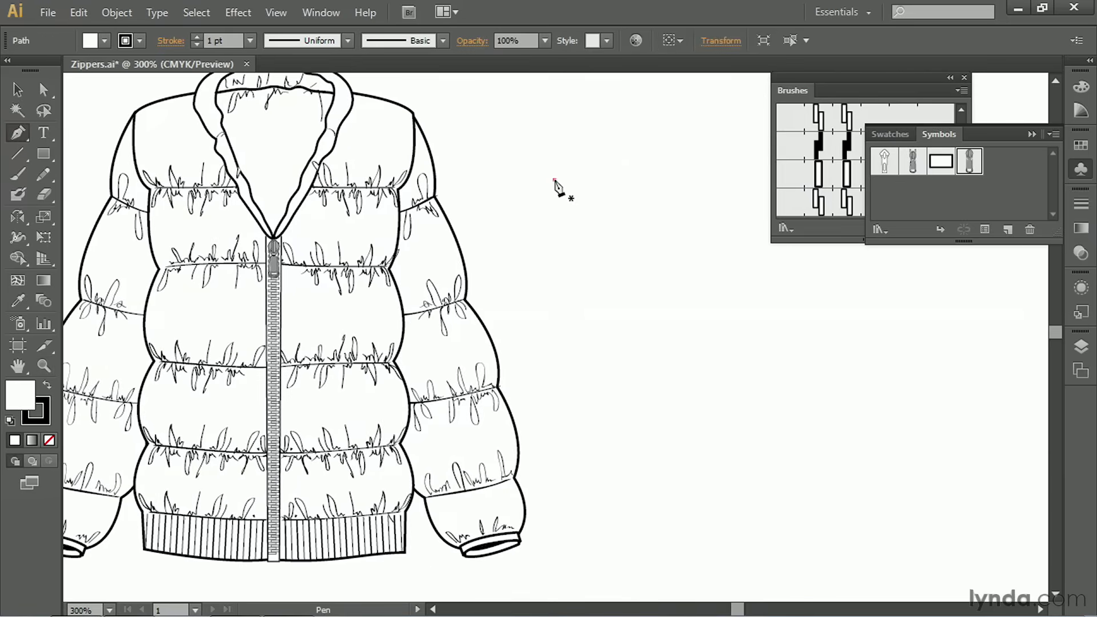
left_click(564, 200)
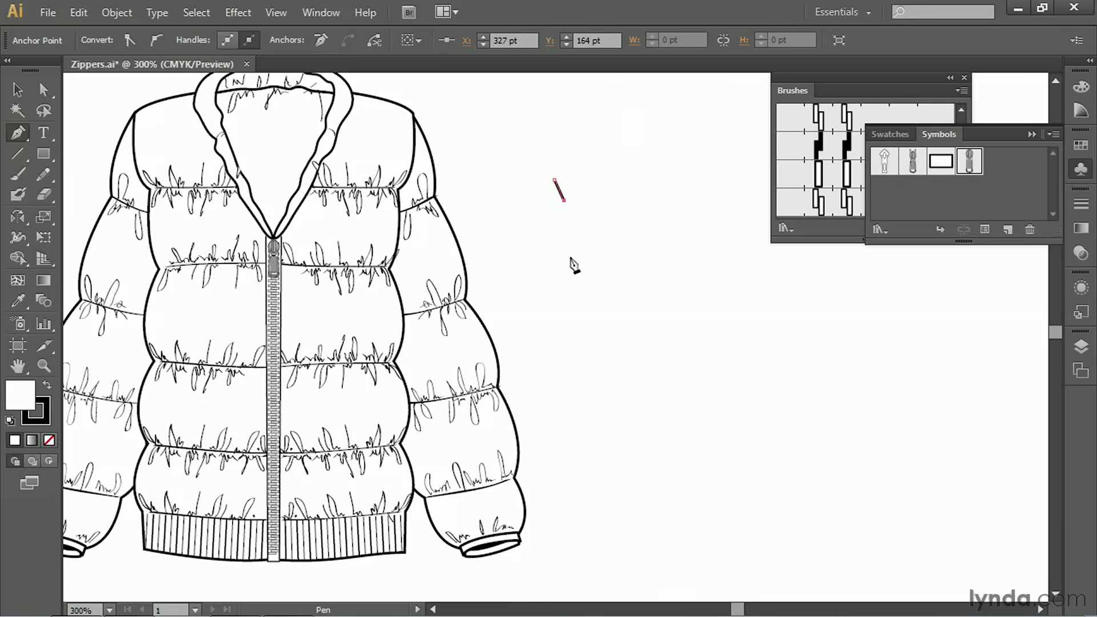
left_click(565, 352)
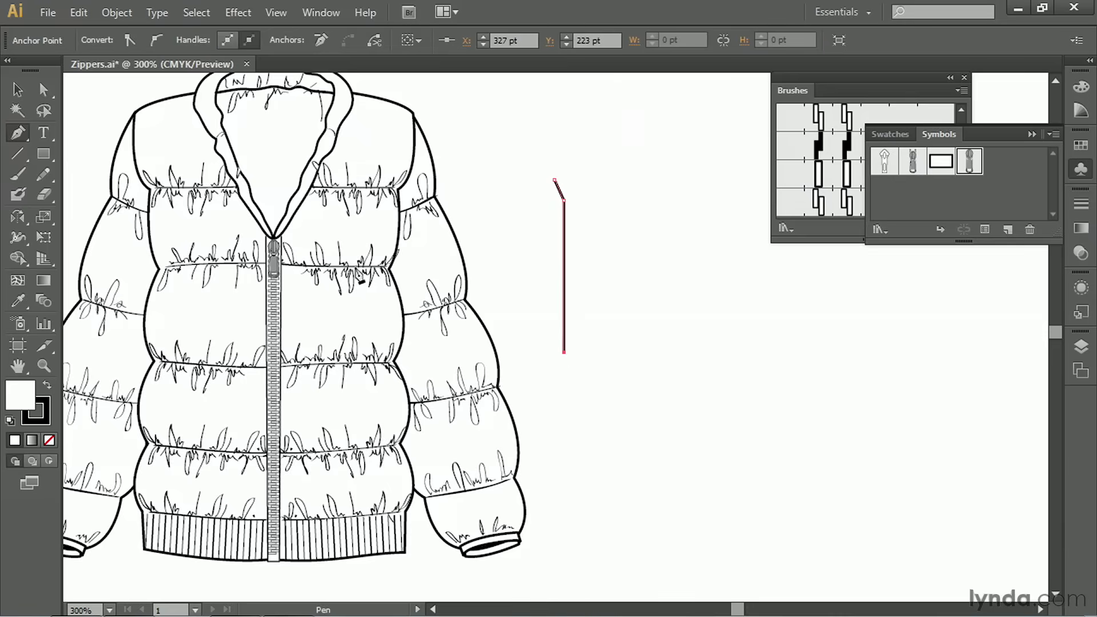
key("v")
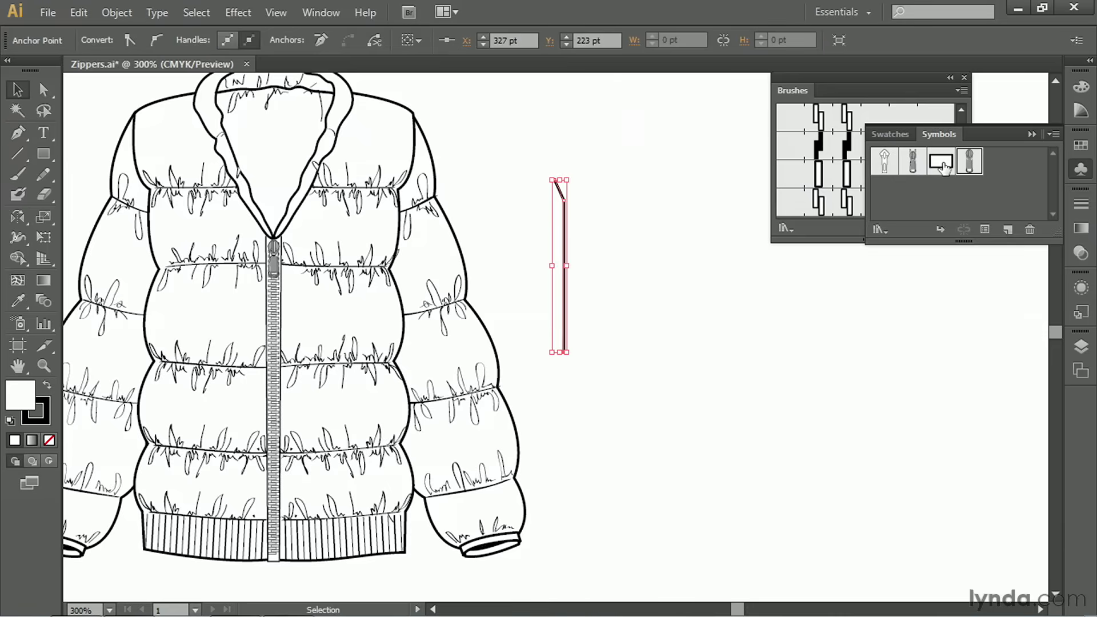
Stroke the new path with the Open Zipper brush and set its fill to None
left_click(864, 85)
left_click(892, 177)
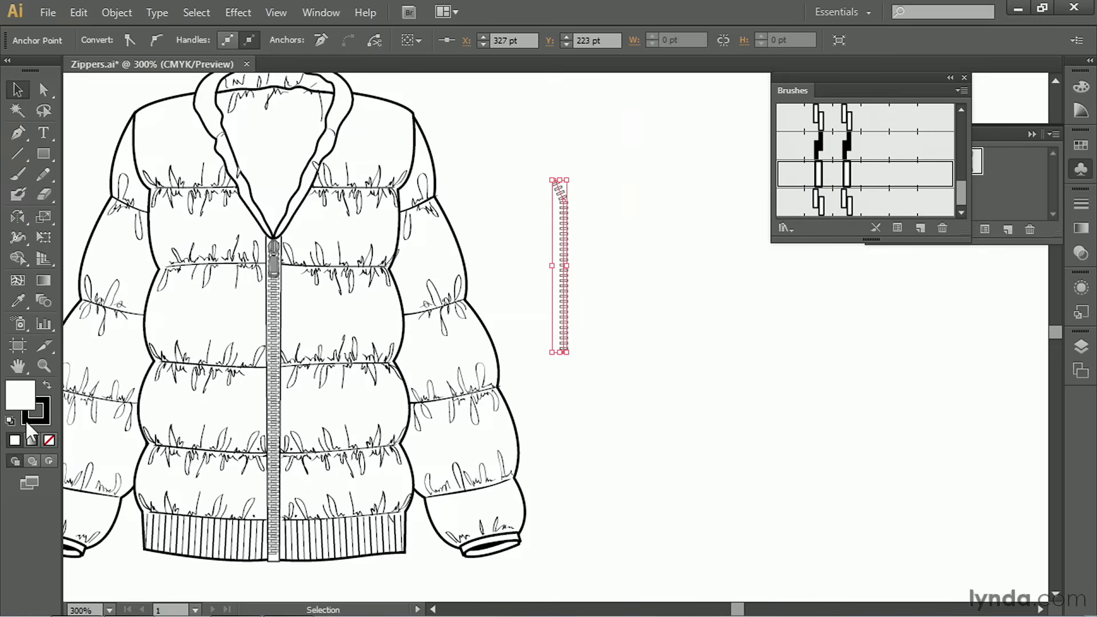
left_click(48, 440)
left_click_drag(540, 149, 598, 355)
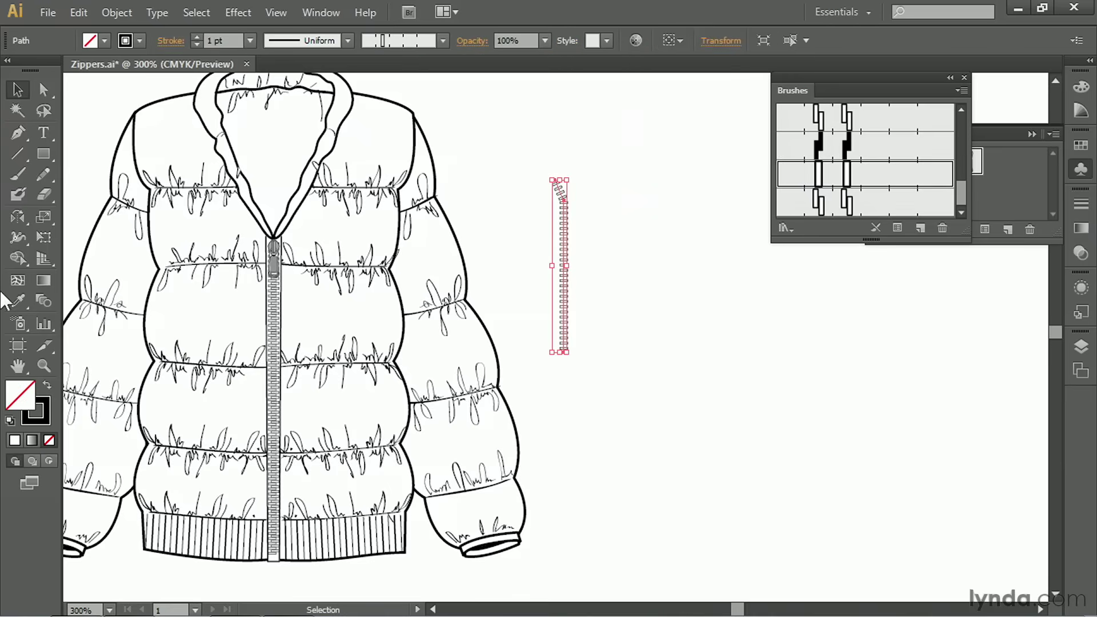
Reflect the open-zipper half vertically as a copy
key("o")
double_click(18, 217)
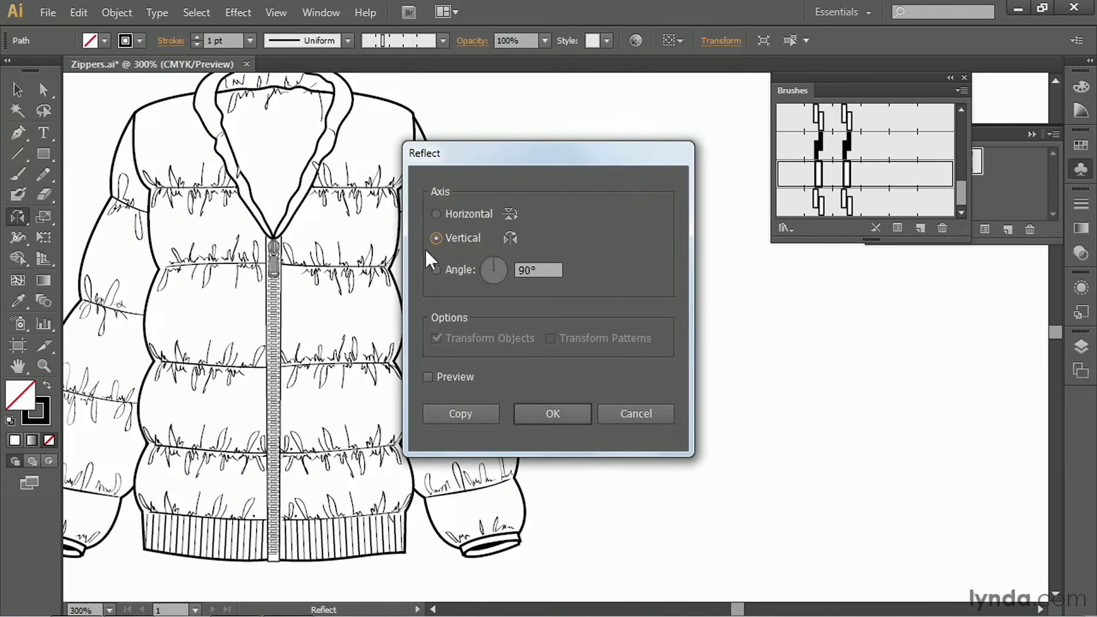
left_click(460, 414)
Nudge the mirrored copy right and down until its teeth interlock with the original
key("z")
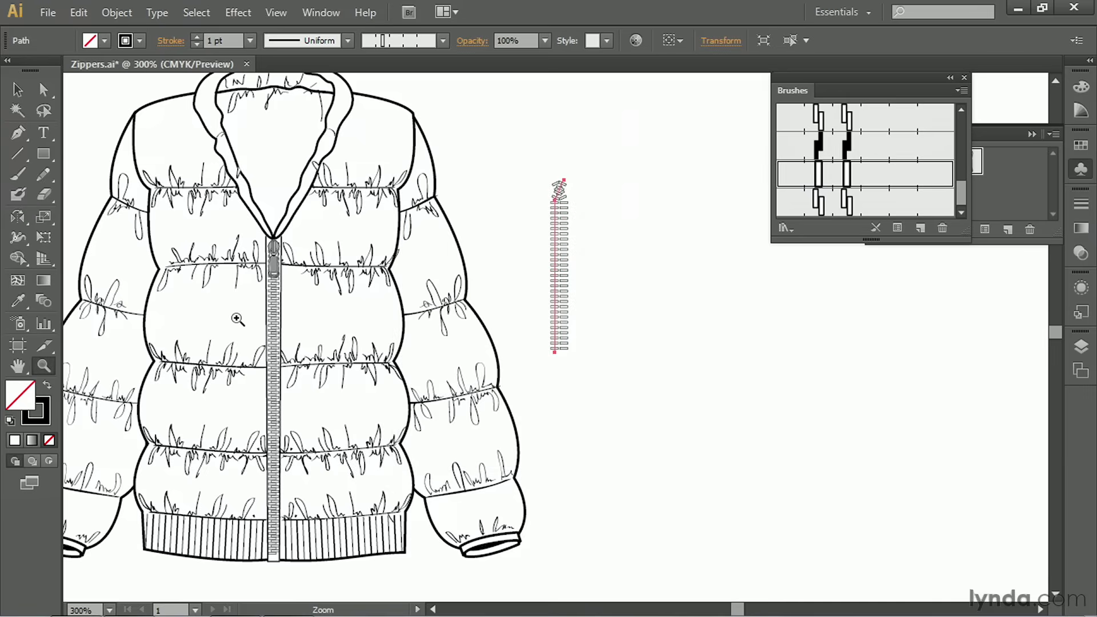
left_click_drag(499, 169, 676, 412)
left_click(18, 90)
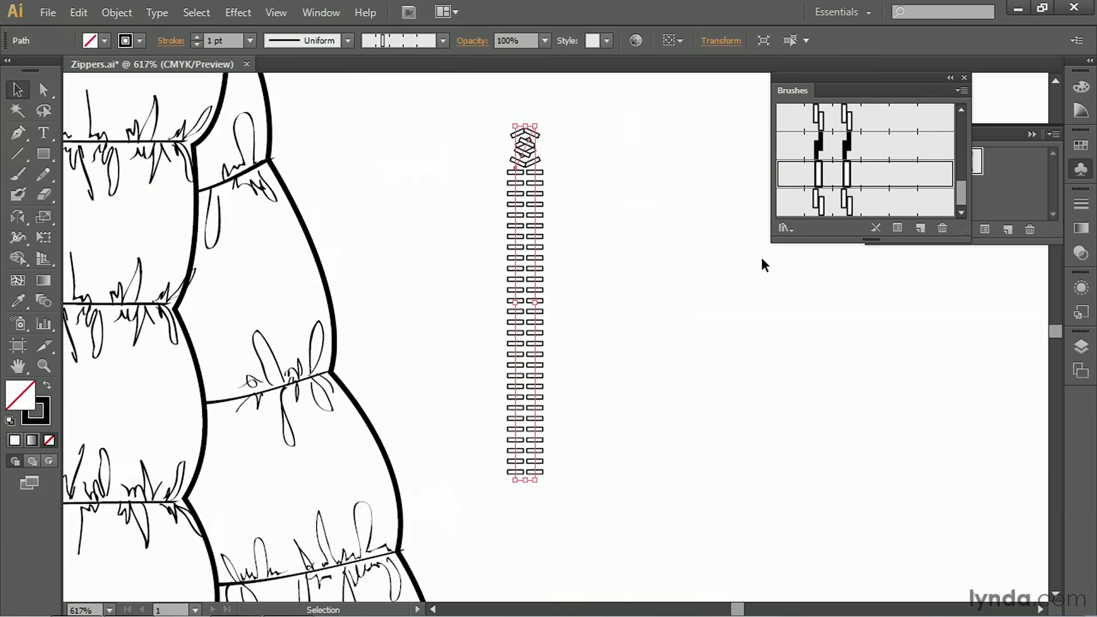
key("Right")
key("Right")
key("Right")
key("Right")
key("Right")
key("Right")
key("Right")
key("Right")
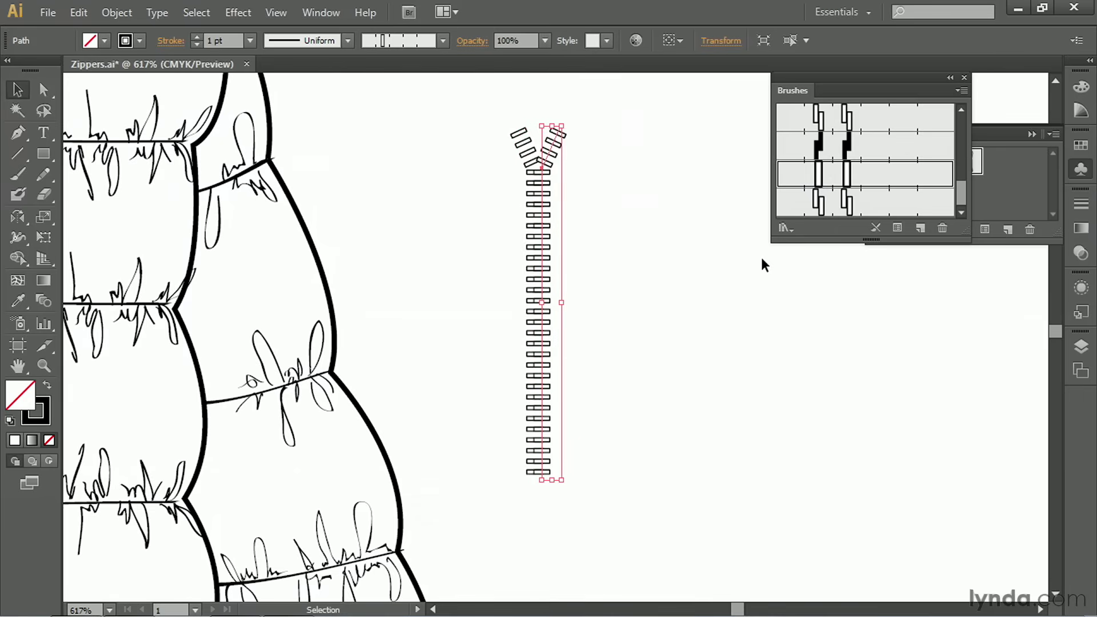
key("Down")
key("Down")
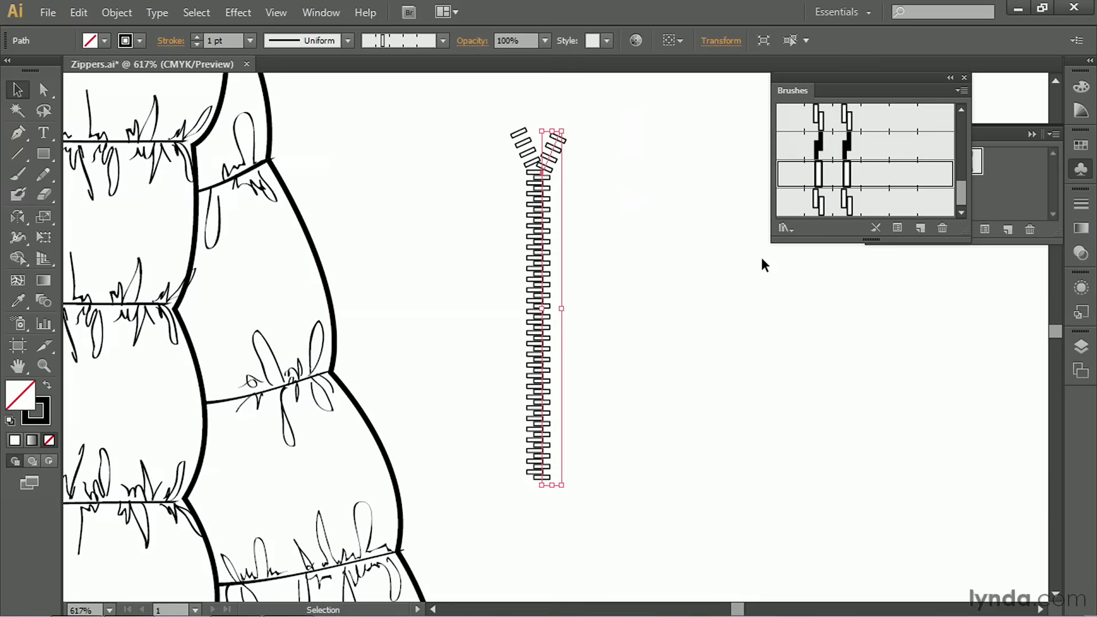
left_click(780, 379)
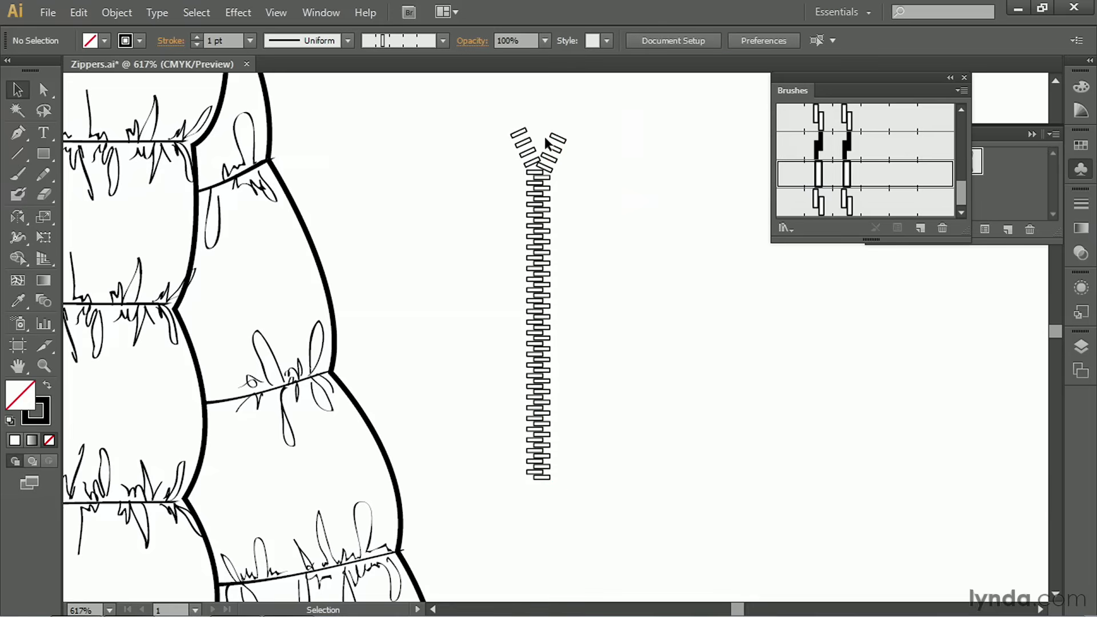
Place the zipper-pull symbol from the Symbols panel where the open zipper's teeth separate
left_click(1040, 183)
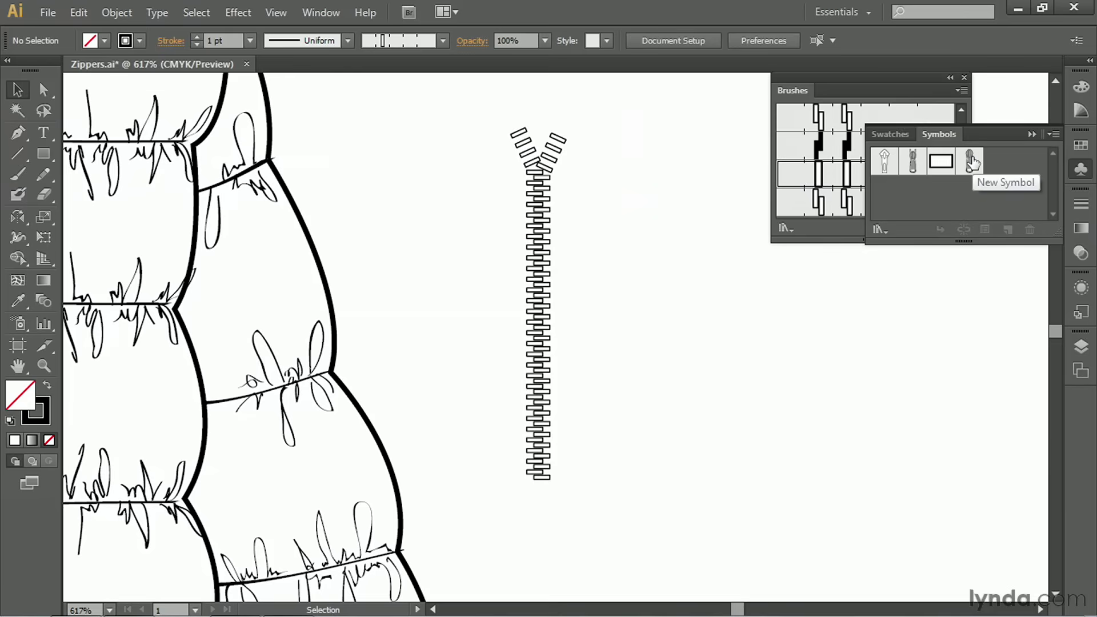
left_click_drag(971, 162, 619, 294)
left_click_drag(540, 184, 539, 184)
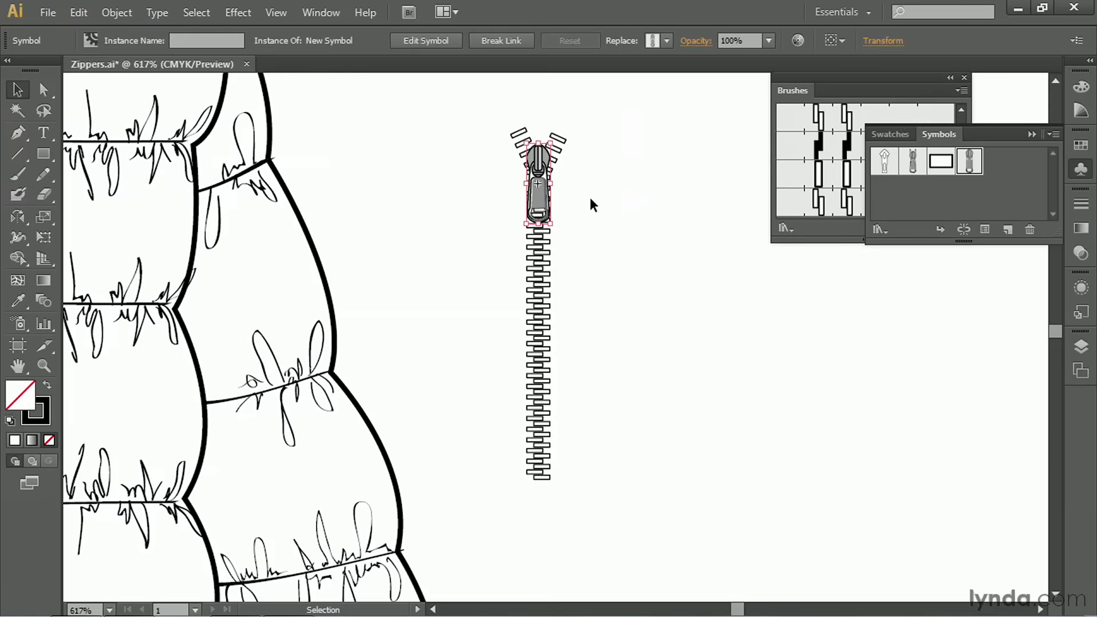
left_click(590, 197)
left_click(539, 183)
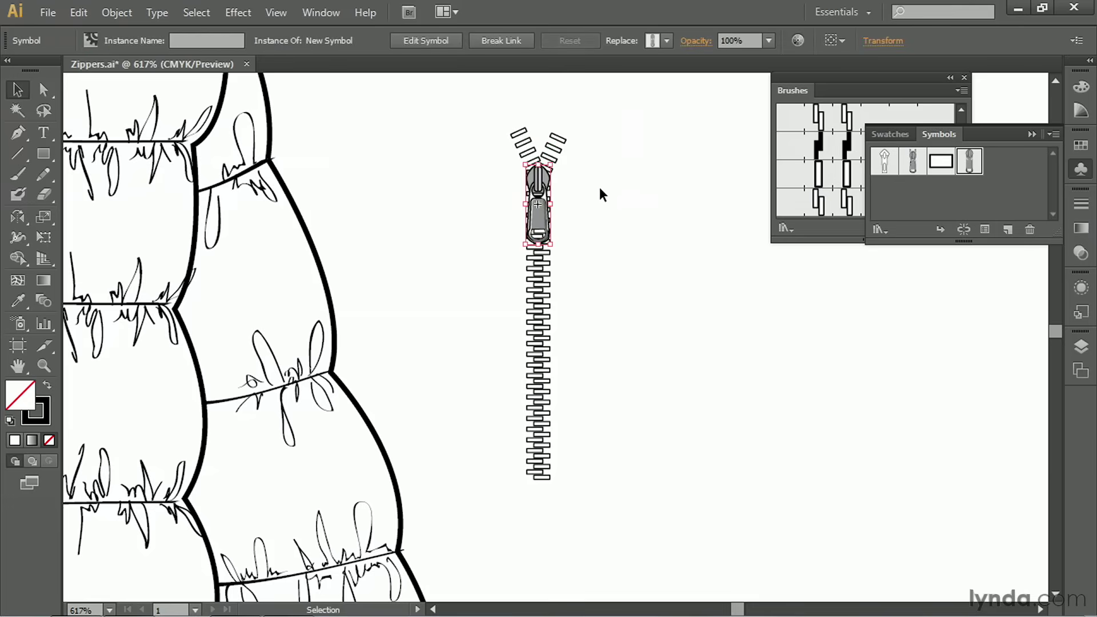
left_click(617, 194)
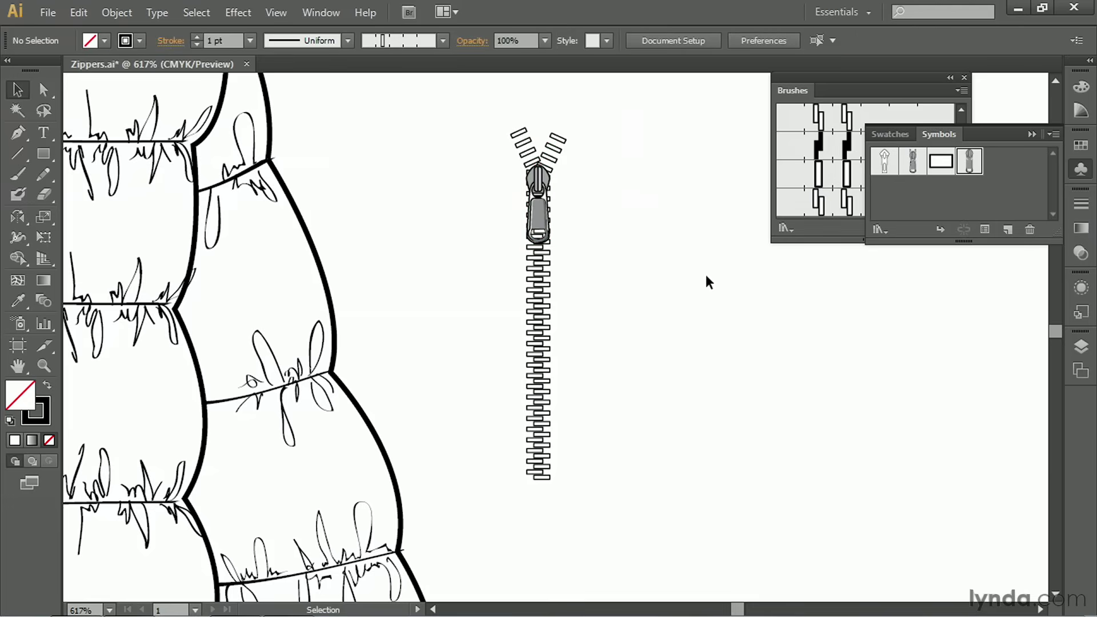